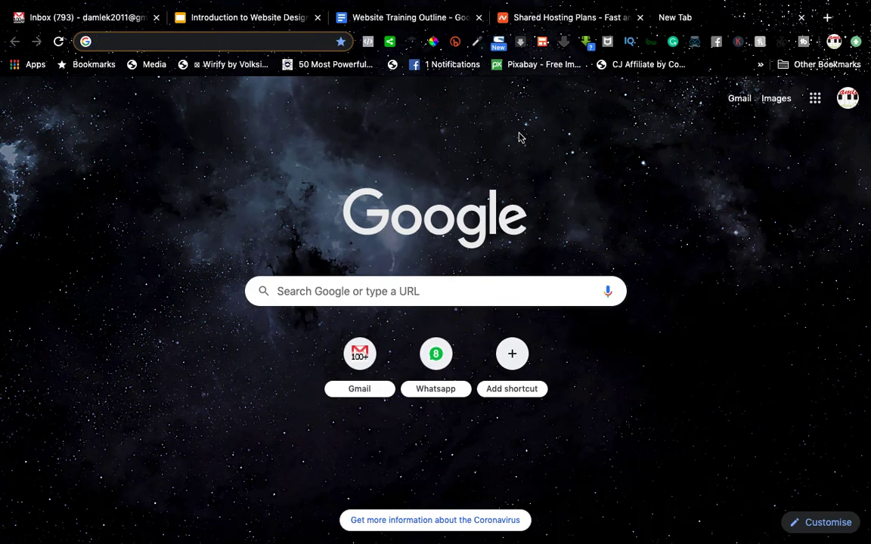
# Step: Load thedamlekdigital.com/cpanel in Chrome to reach the cPanel login page
pyautogui.write('thed')
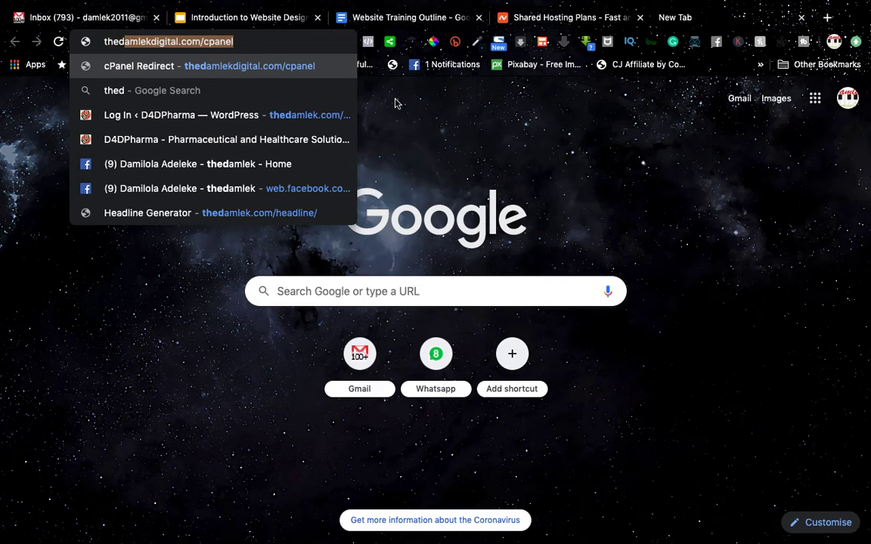
pyautogui.click(306, 41)
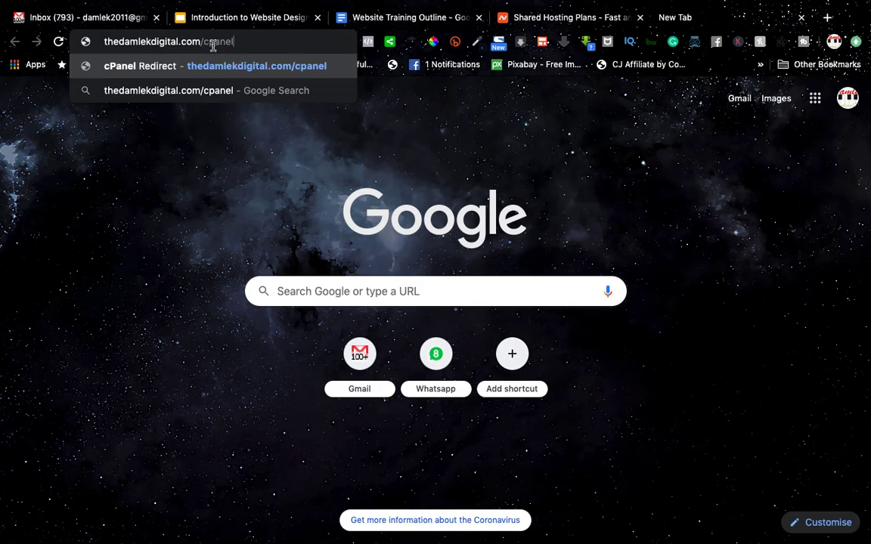
pyautogui.moveTo(204, 42); pyautogui.dragTo(236, 46)
pyautogui.moveTo(96, 43); pyautogui.dragTo(200, 38)
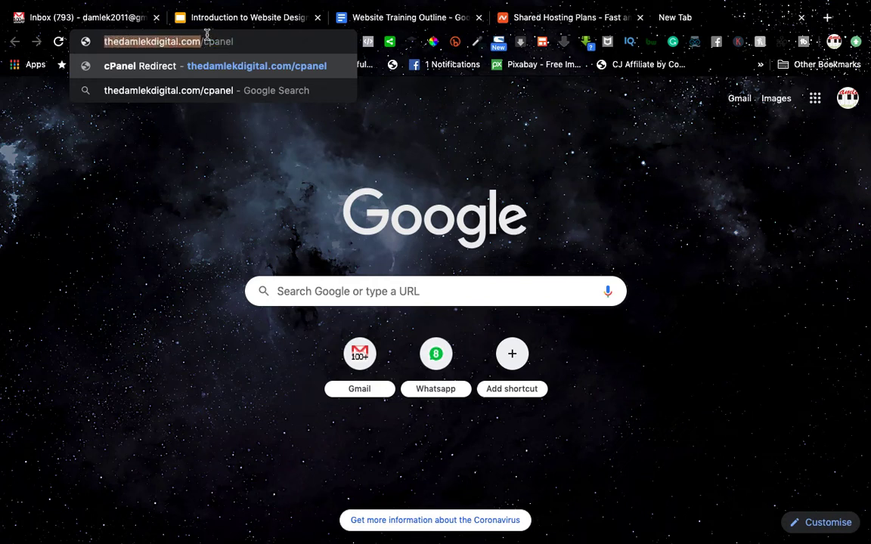
pyautogui.click(204, 41)
pyautogui.moveTo(204, 40); pyautogui.dragTo(242, 41)
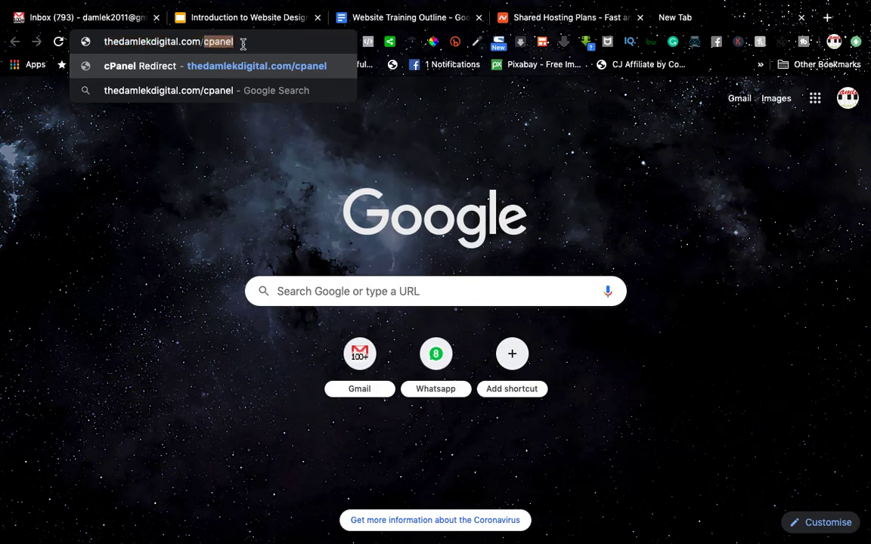
pyautogui.click(244, 40)
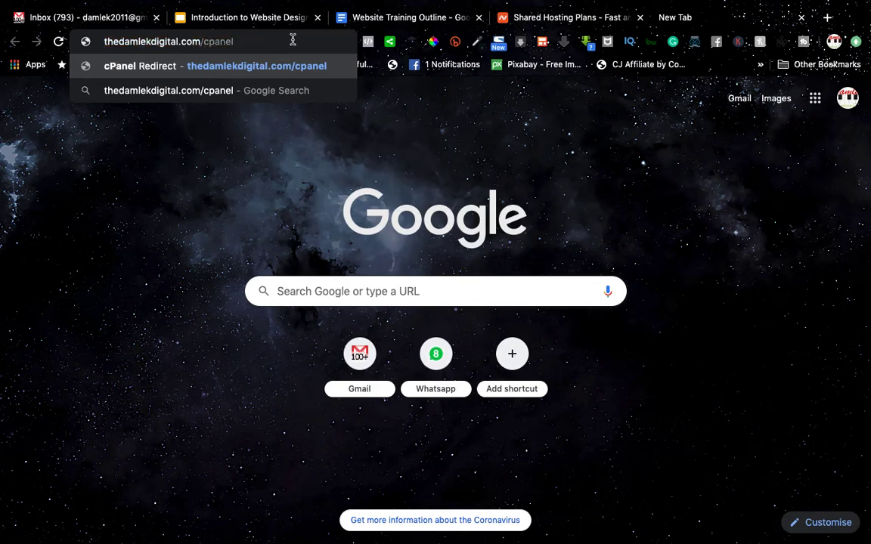
pyautogui.press('Return')
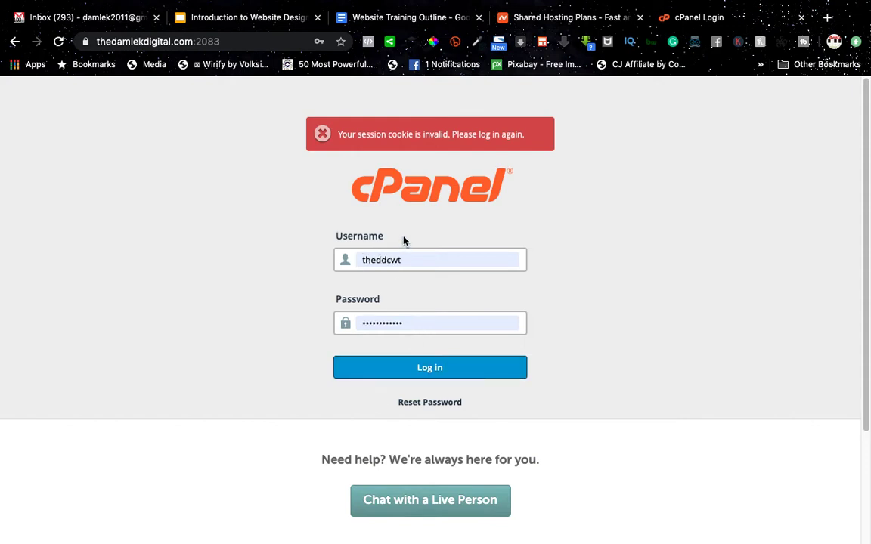
# Step: Log in to cPanel with the autofilled username and password
pyautogui.click(447, 262)
pyautogui.click(595, 255)
pyautogui.click(357, 257)
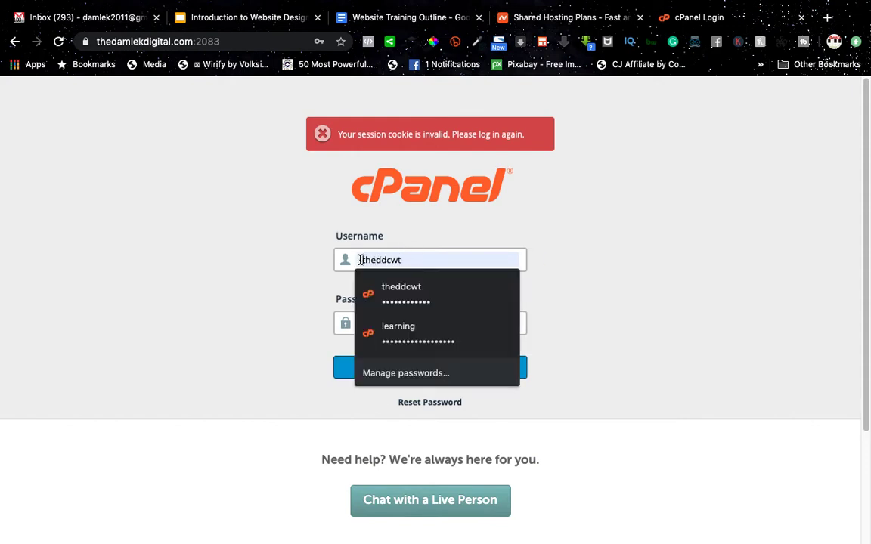
pyautogui.moveTo(356, 257); pyautogui.dragTo(408, 260)
pyautogui.click(574, 254)
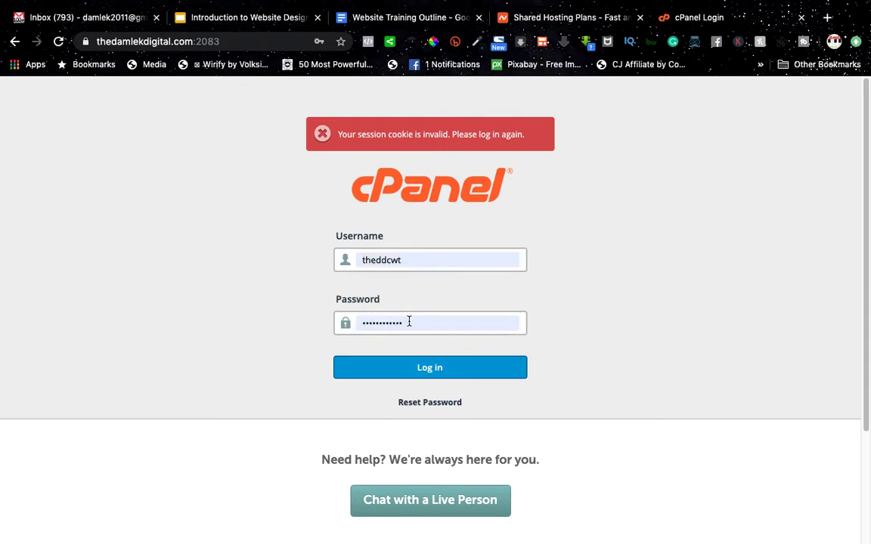
pyautogui.click(417, 359)
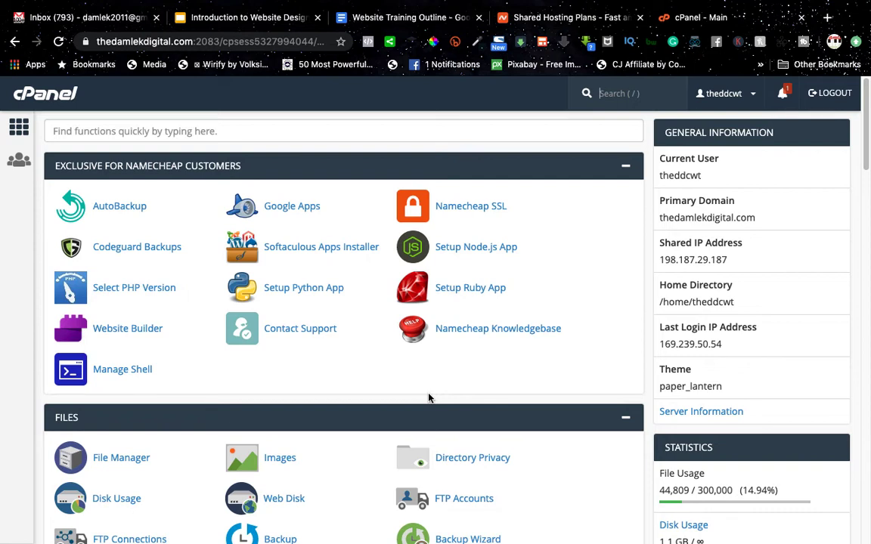
# Step: Scroll down to Softaculous Apps Installer and open the WordPress script
pyautogui.scroll(-5, 428, 397)
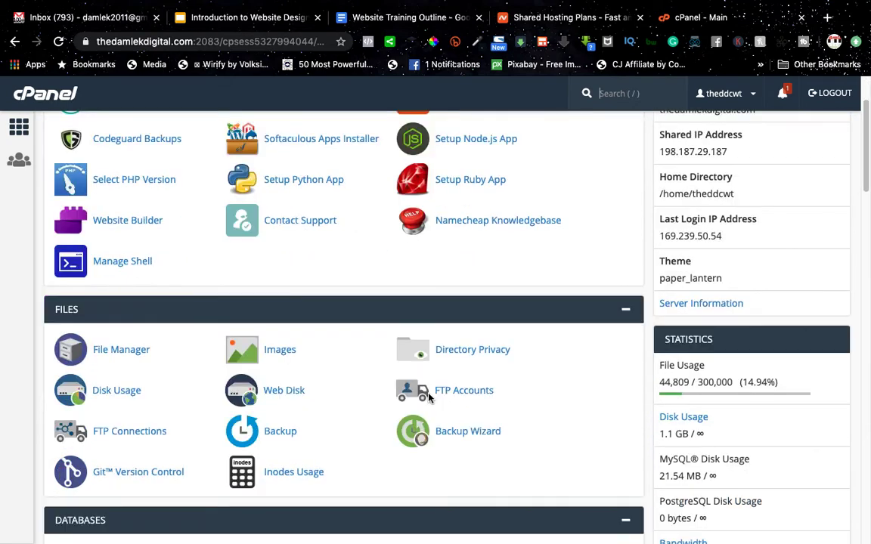
pyautogui.scroll(1, 428, 398)
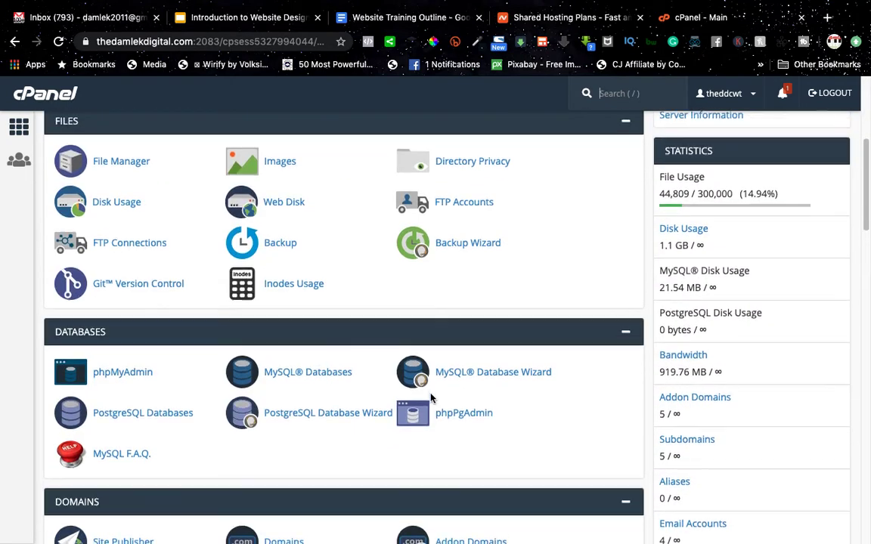
pyautogui.scroll(-6, 429, 397)
pyautogui.scroll(-8, 431, 403)
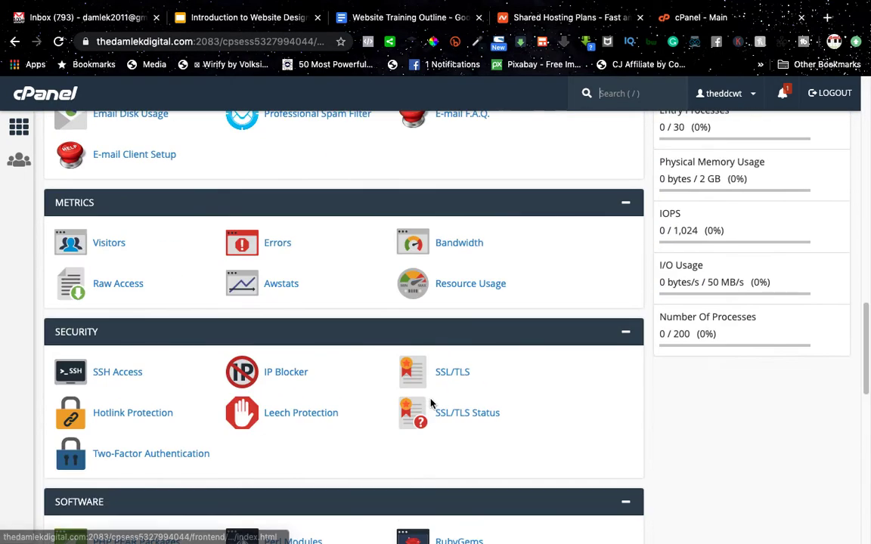
pyautogui.scroll(-1, 430, 405)
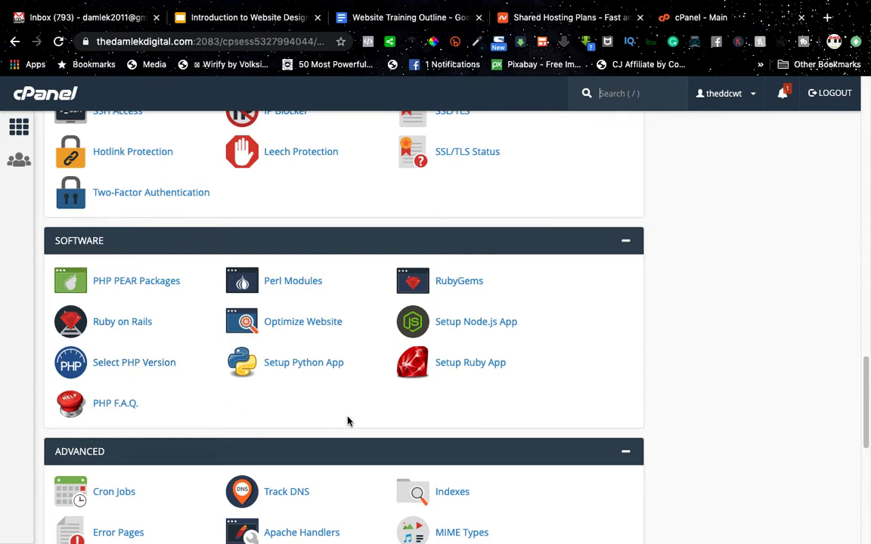
pyautogui.scroll(-2, 350, 421)
pyautogui.scroll(-2, 350, 421)
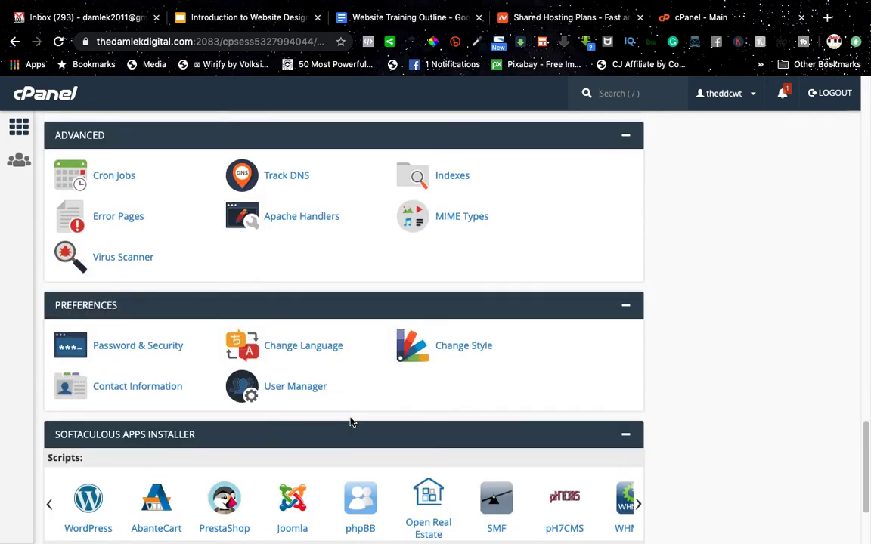
pyautogui.scroll(-2, 351, 421)
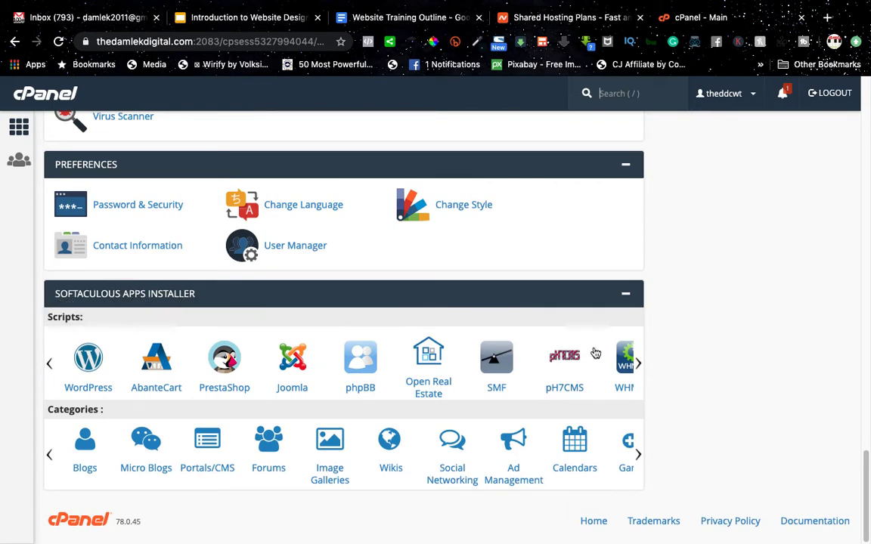
pyautogui.click(91, 355)
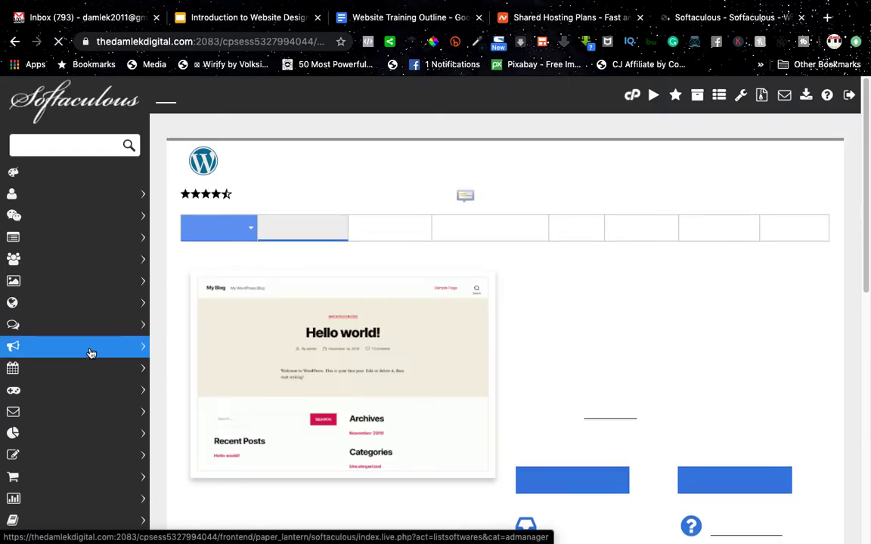
# Step: Open the WordPress Install form and check the available versions, defaulting to 5.3.2
pyautogui.scroll(-1, 450, 427)
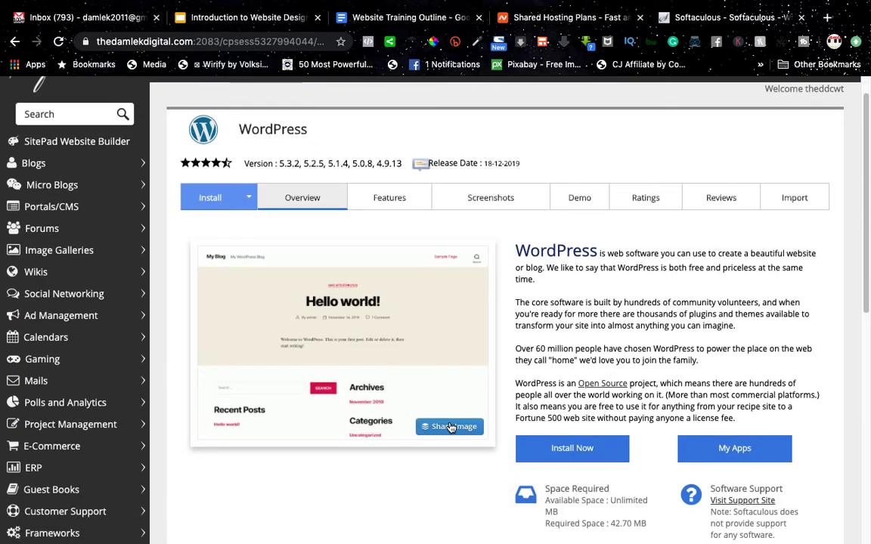
pyautogui.click(219, 197)
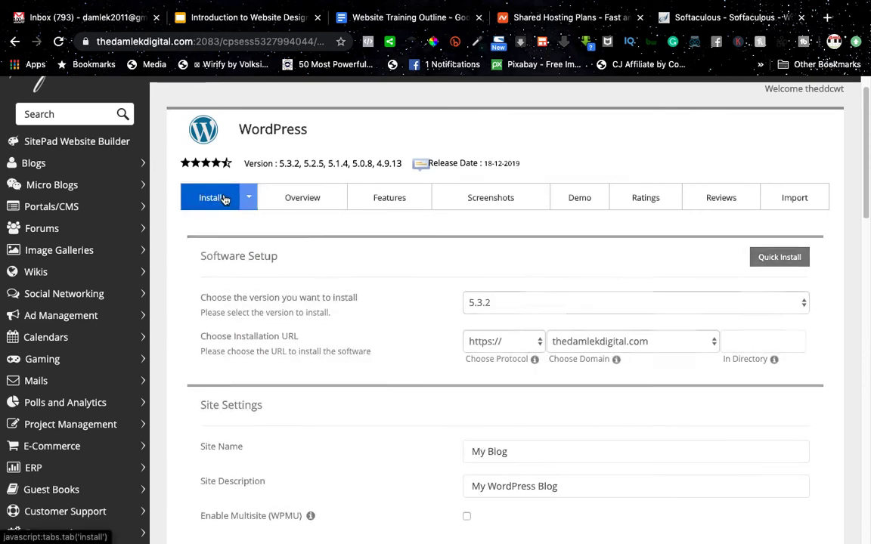
pyautogui.scroll(-1, 504, 420)
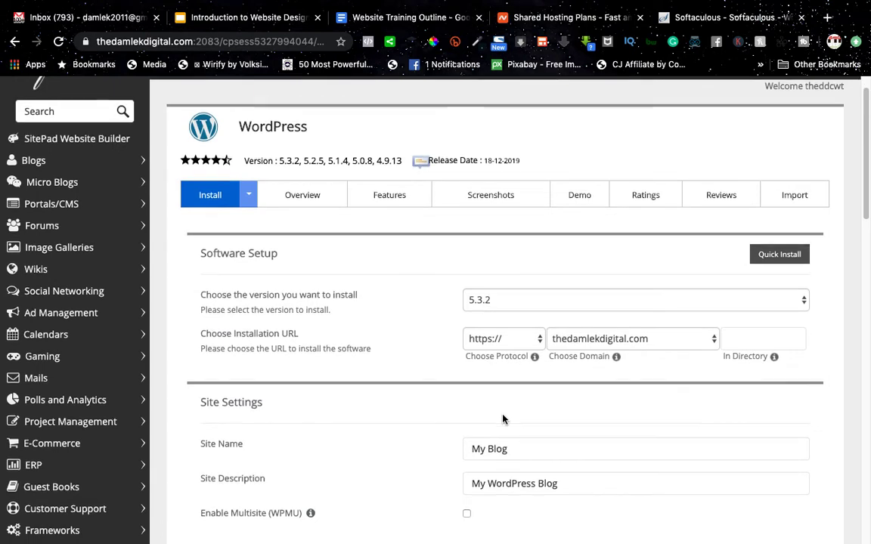
pyautogui.scroll(-1, 502, 418)
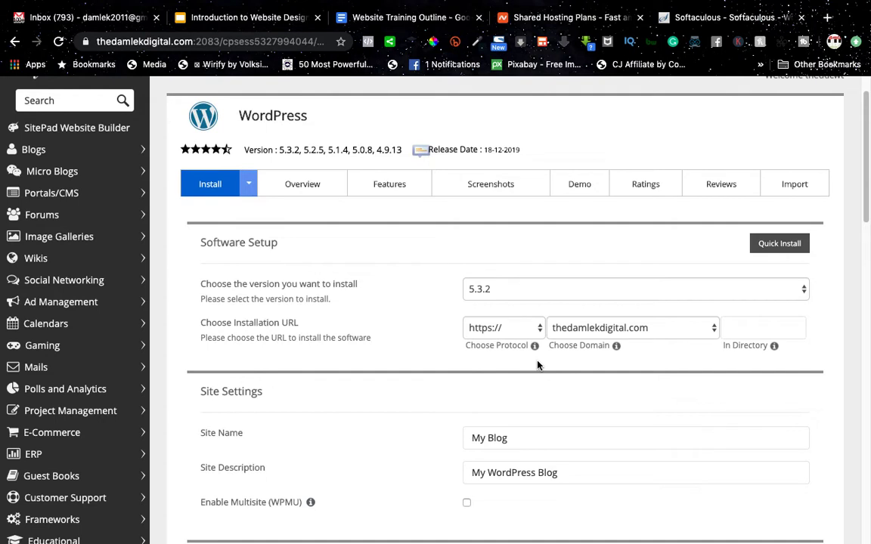
pyautogui.click(499, 288)
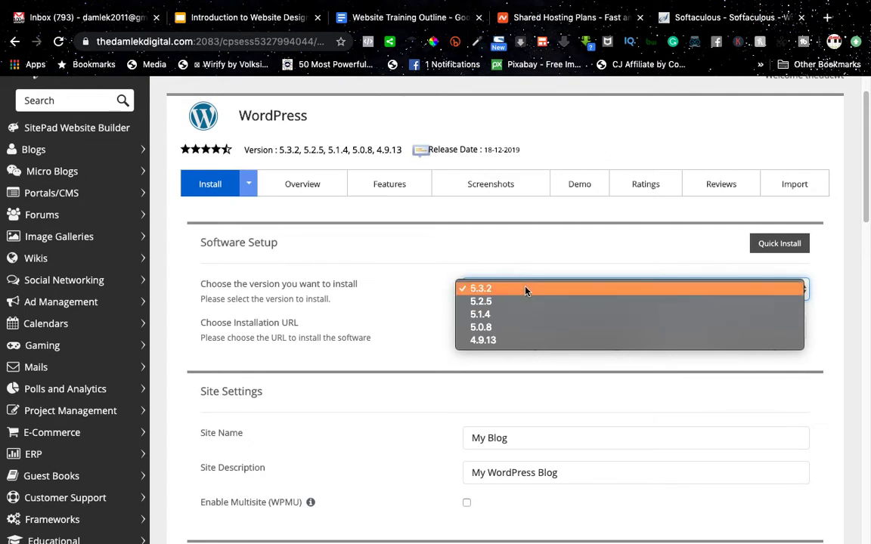
pyautogui.click(526, 290)
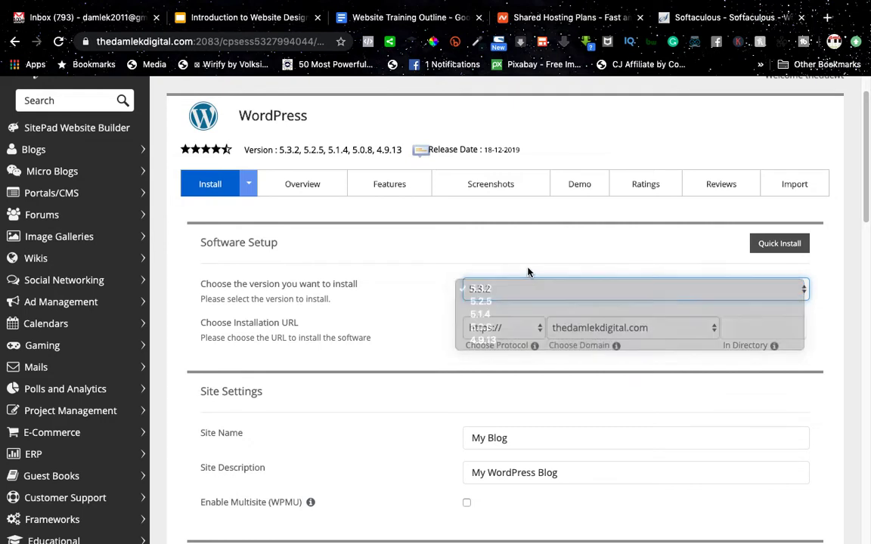
pyautogui.click(516, 290)
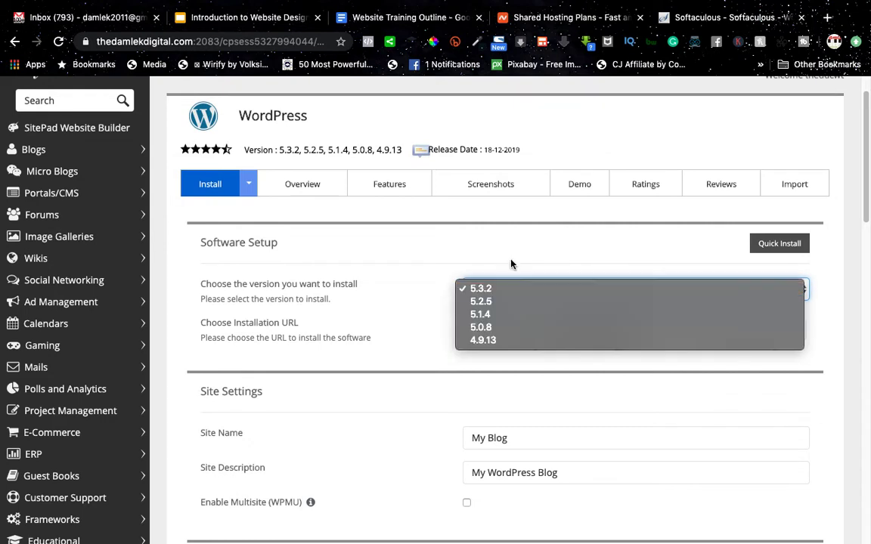
pyautogui.click(514, 266)
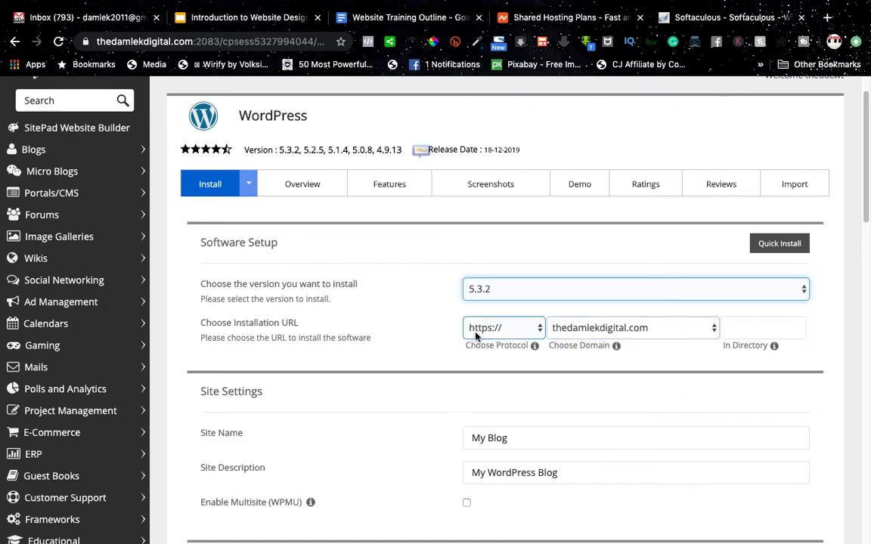
pyautogui.click(517, 333)
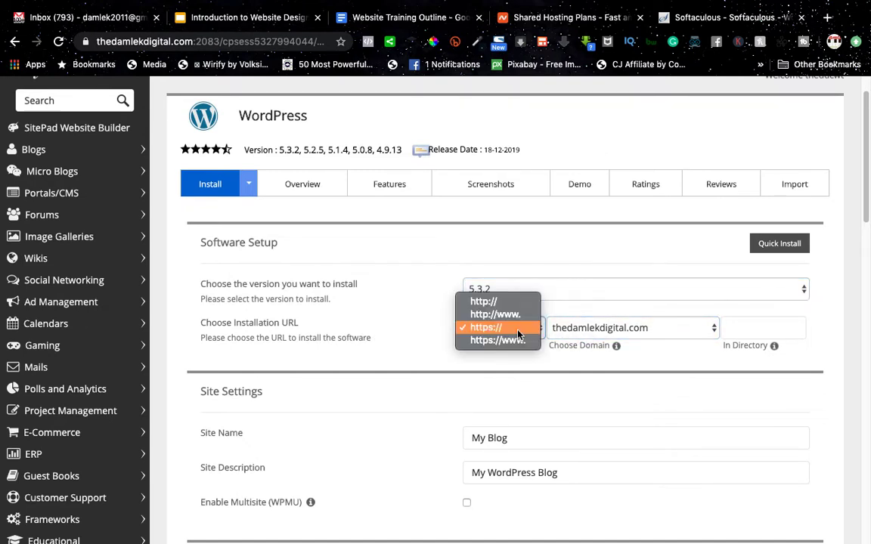
pyautogui.click(518, 331)
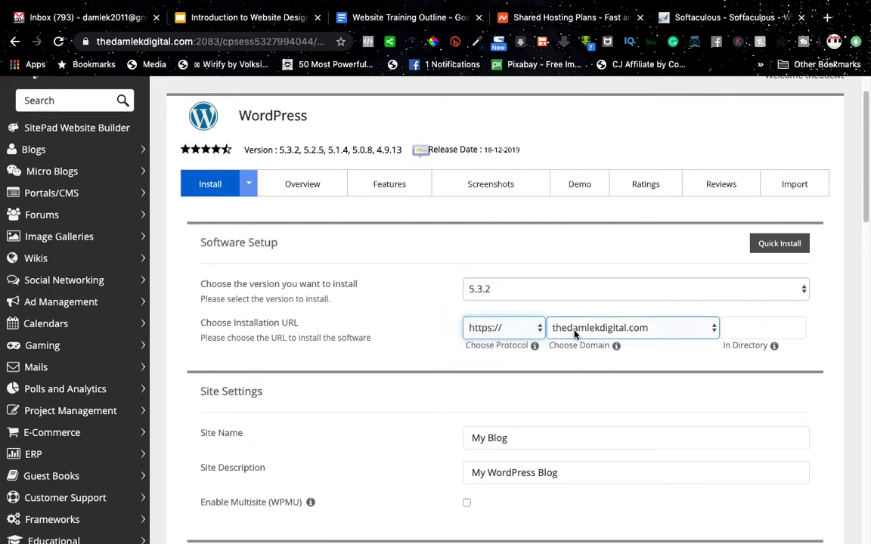
pyautogui.click(757, 328)
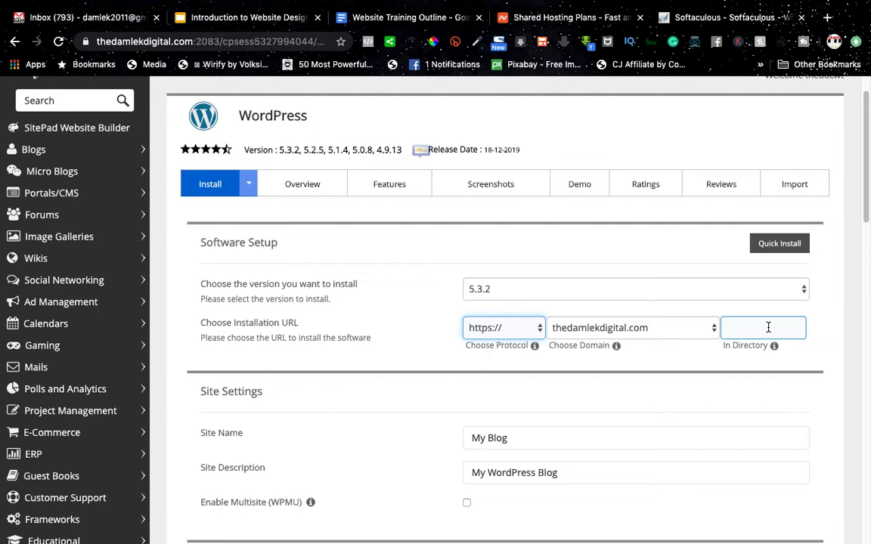
pyautogui.click(768, 327)
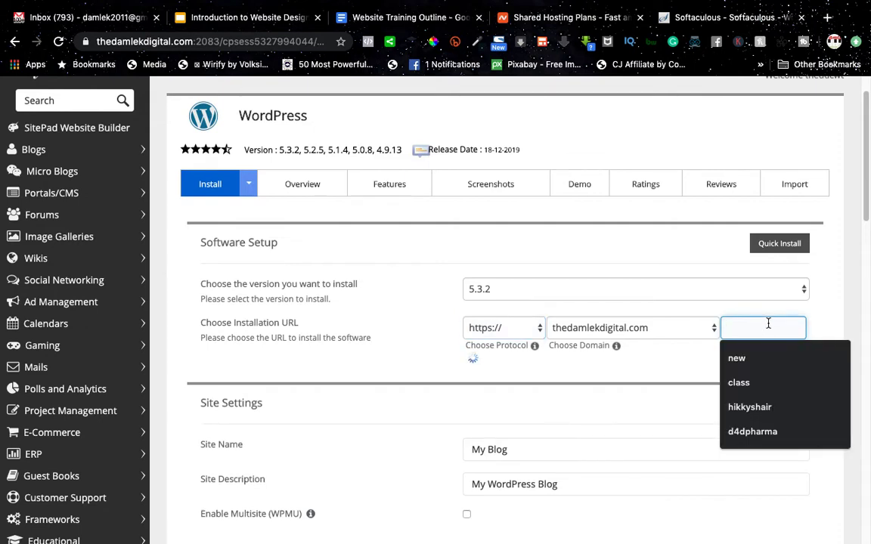
pyautogui.click(815, 325)
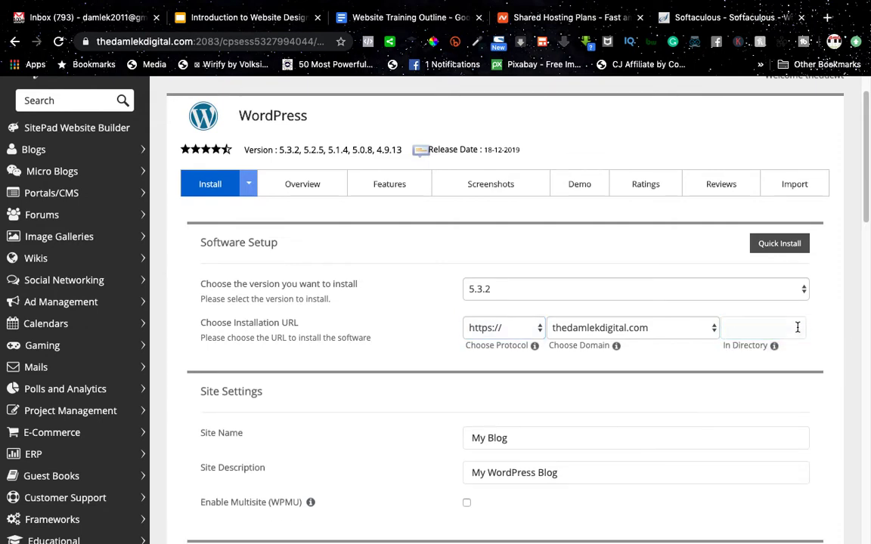
pyautogui.click(737, 328)
pyautogui.click(743, 331)
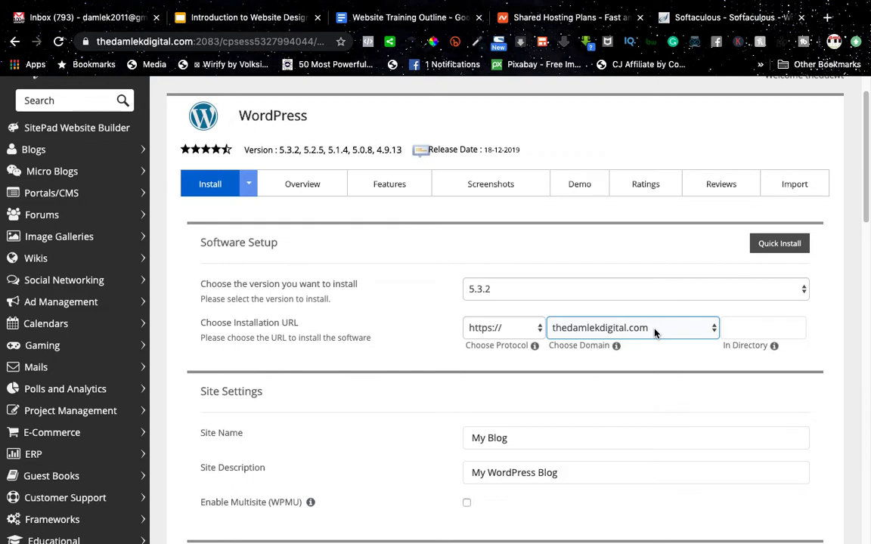
pyautogui.click(764, 330)
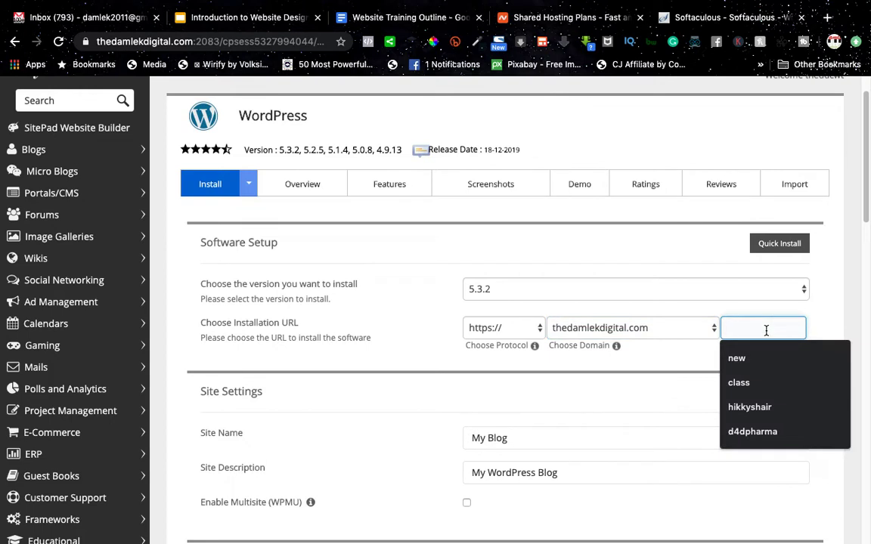
pyautogui.click(808, 316)
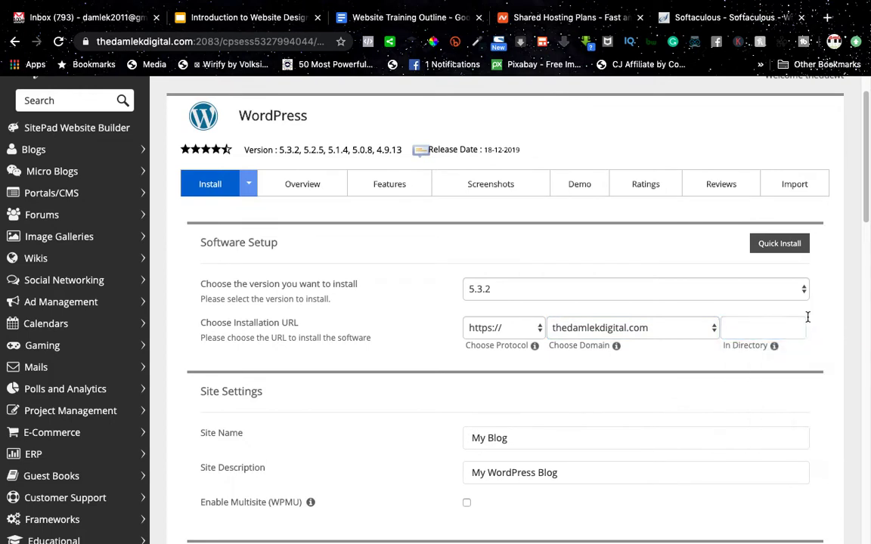
pyautogui.click(772, 327)
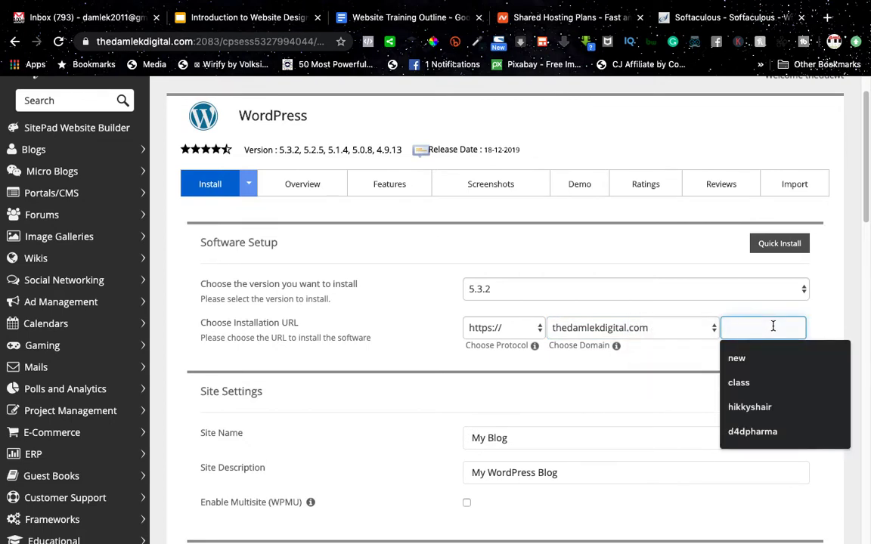
pyautogui.write('ac')
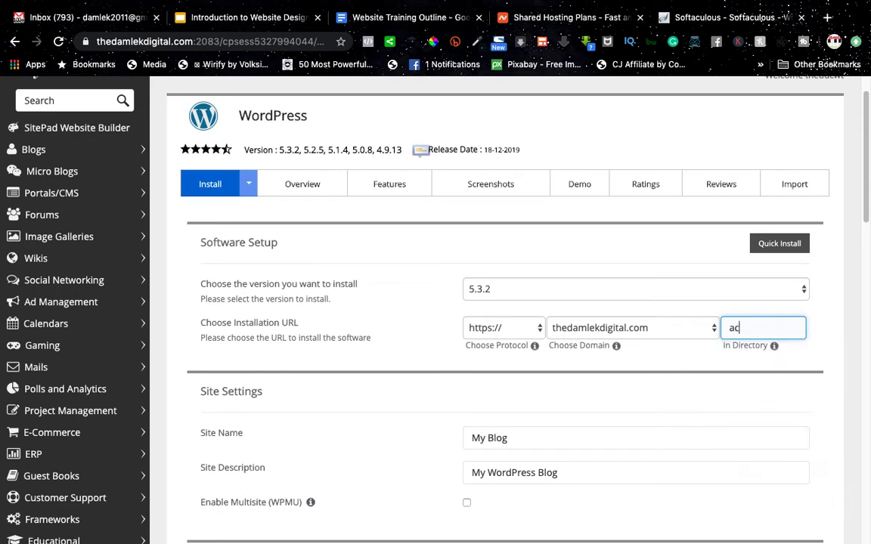
pyautogui.write('ademy')
pyautogui.press('BackSpace')
pyautogui.press('BackSpace')
pyautogui.press('BackSpace')
pyautogui.press('BackSpace')
pyautogui.press('BackSpace')
pyautogui.press('BackSpace')
pyautogui.press('BackSpace')
# Step: Replace the 'My Blog' site name with 'thedamlek digitial'
pyautogui.scroll(-5, 564, 330)
pyautogui.scroll(3, 564, 333)
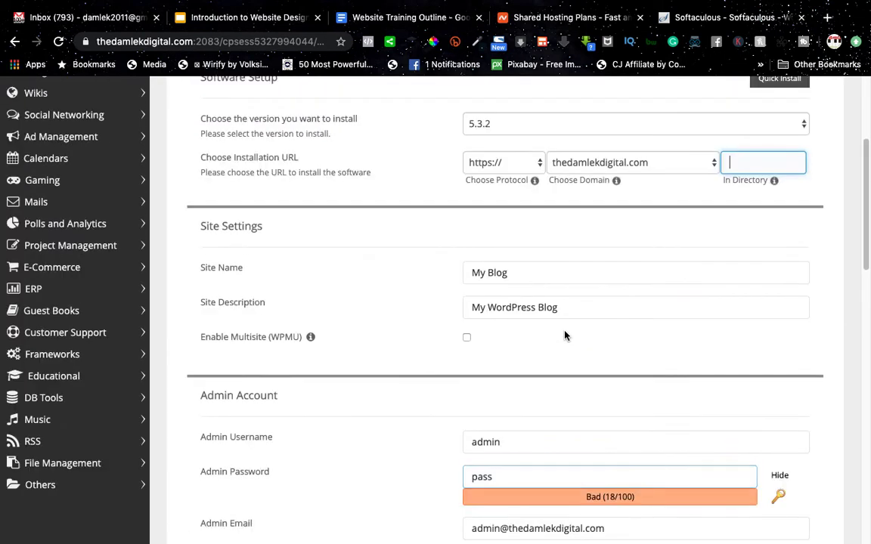
pyautogui.tripleClick(517, 278)
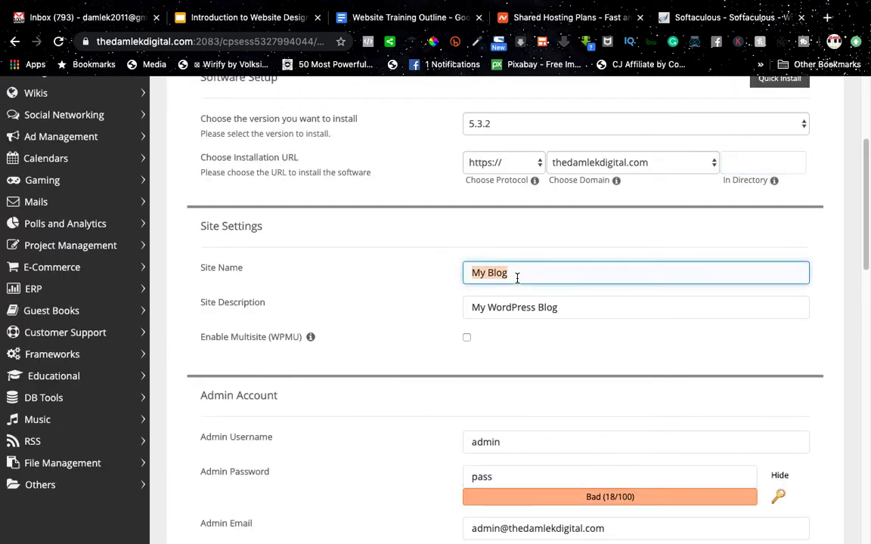
pyautogui.write('teh')
pyautogui.press('BackSpace')
pyautogui.press('BackSpace')
pyautogui.write('hedamlek digitial')
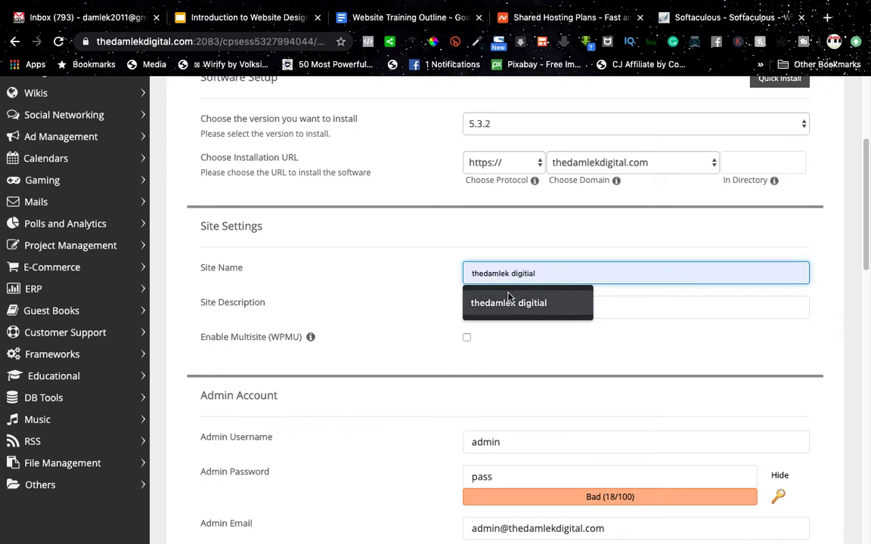
pyautogui.click(514, 303)
# Step: Set the site description to 'Digital & Web Design Agency'
pyautogui.click(526, 310)
pyautogui.moveTo(526, 312); pyautogui.dragTo(452, 306)
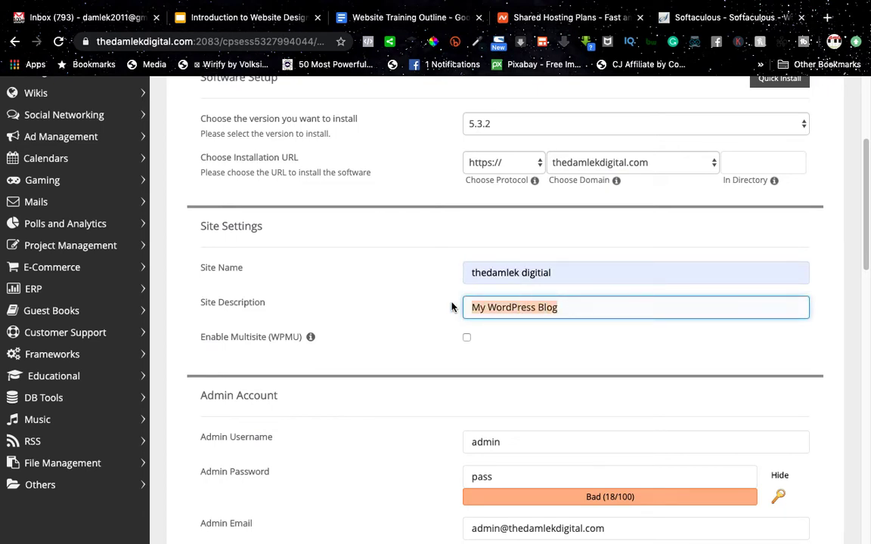
pyautogui.write('D')
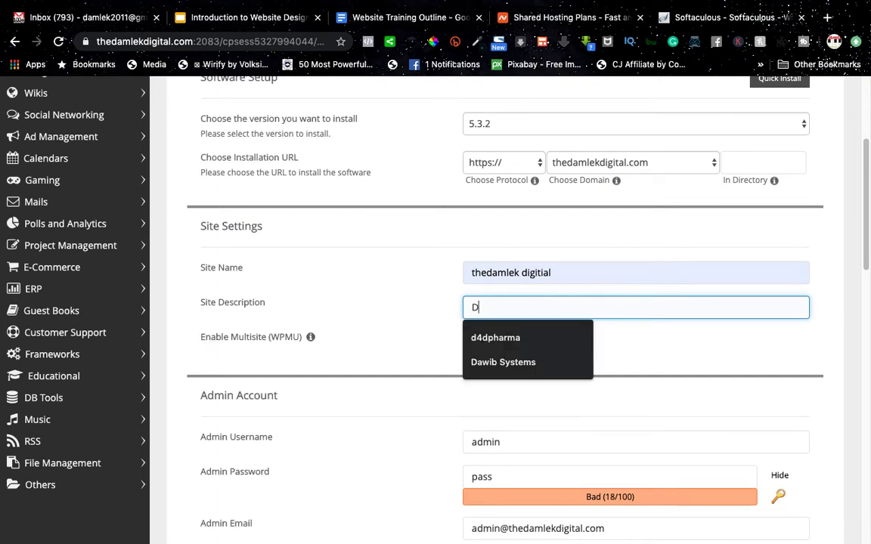
pyautogui.write('igital ')
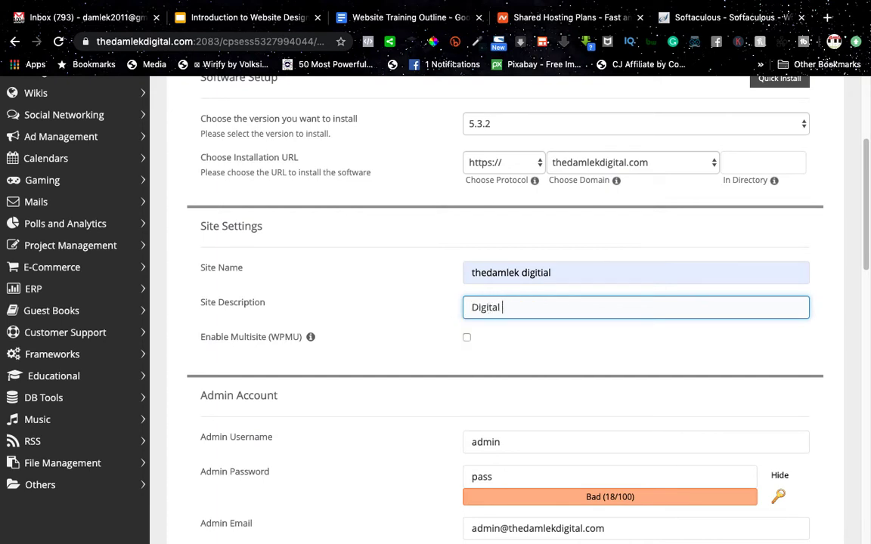
pyautogui.write('& Web Design Agency')
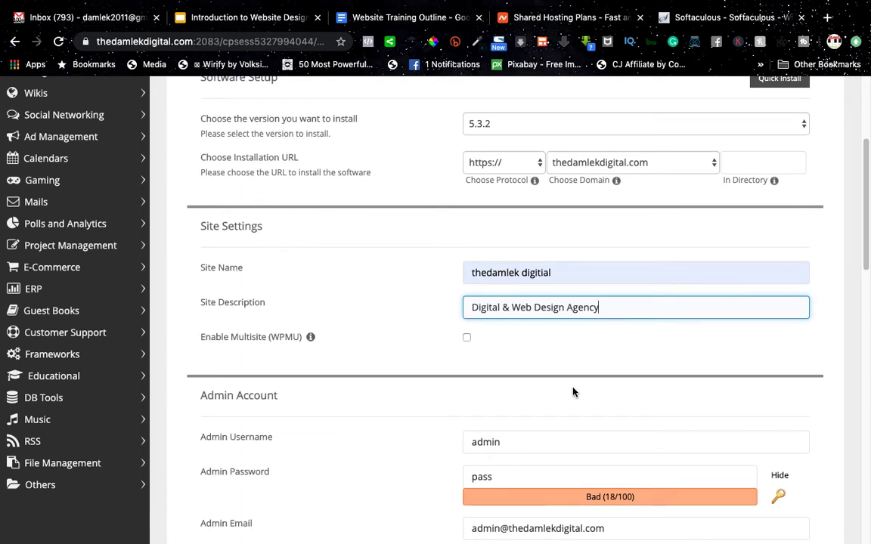
pyautogui.scroll(-2, 573, 391)
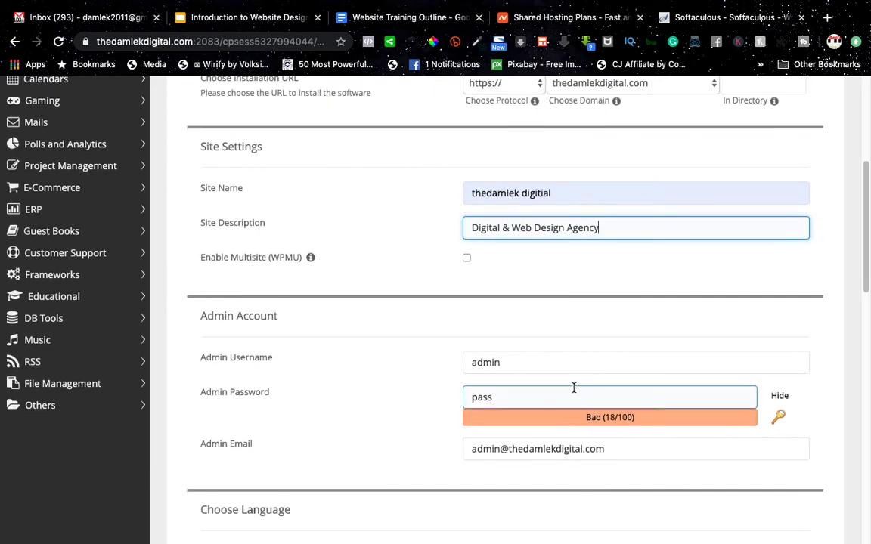
pyautogui.scroll(-1, 573, 388)
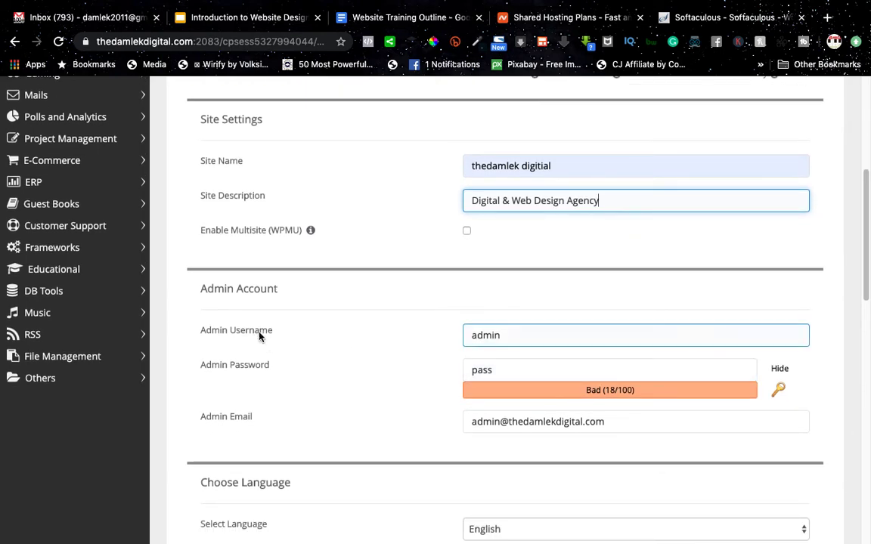
# Step: Replace the default admin username with a custom name
pyautogui.click(484, 369)
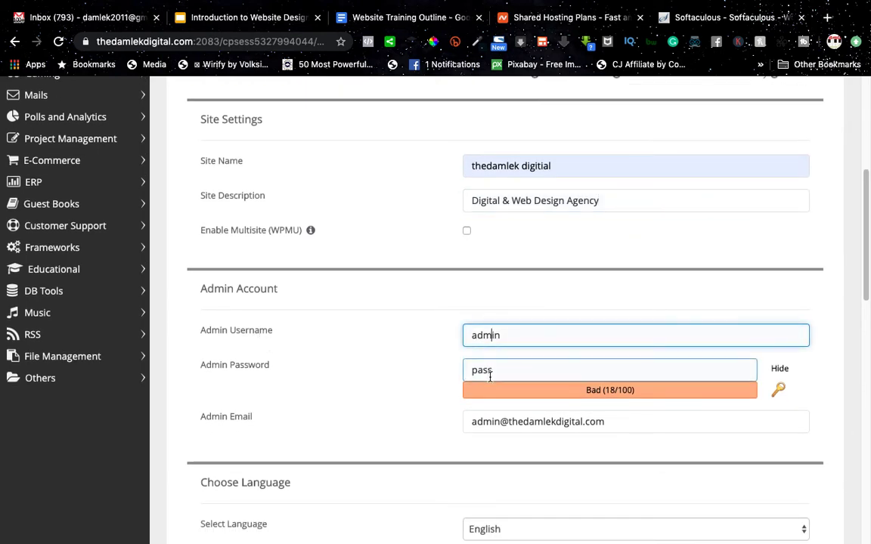
pyautogui.click(497, 335)
pyautogui.doubleClick(494, 336)
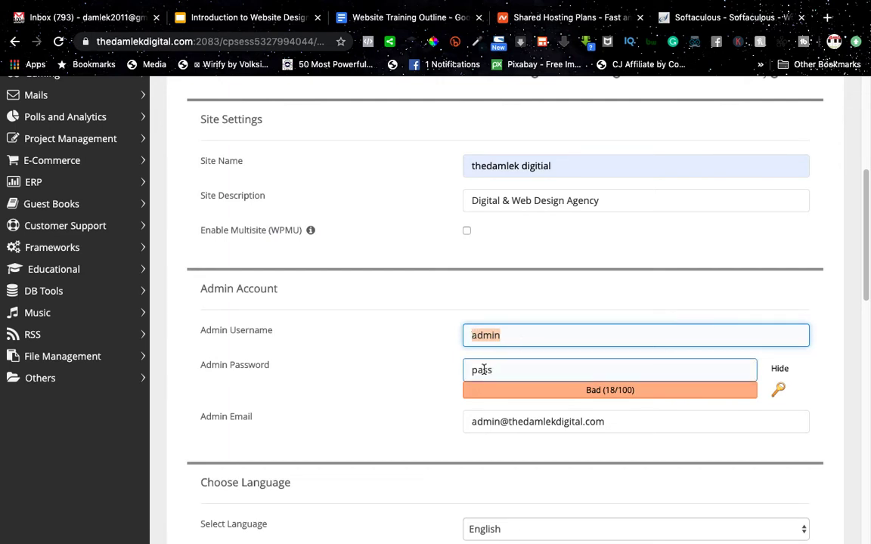
pyautogui.click(481, 368)
pyautogui.doubleClick(482, 368)
pyautogui.doubleClick(489, 335)
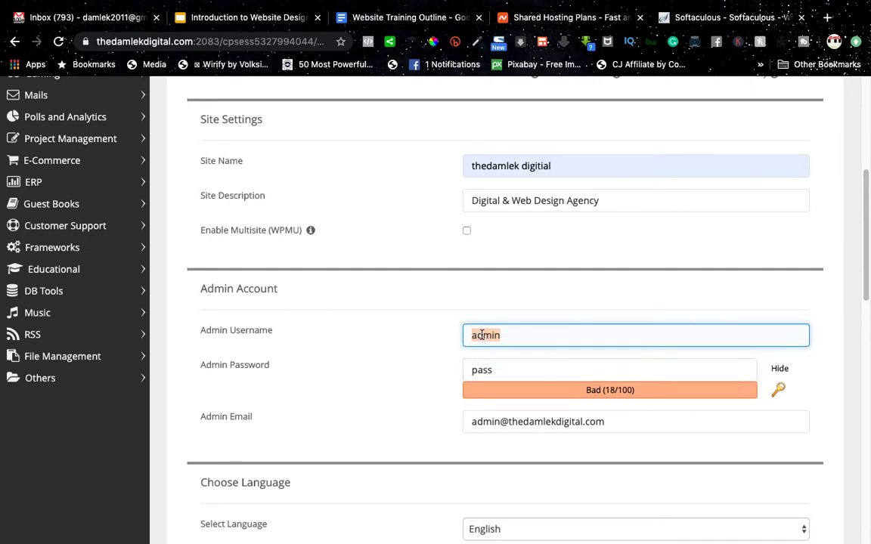
pyautogui.write('thedamlek')
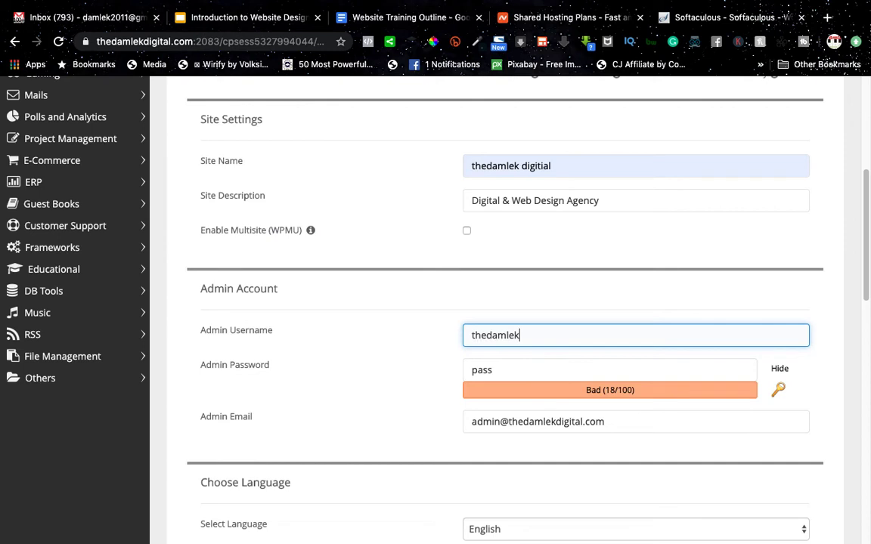
# Step: Generate a strong random admin password (Strong, 65/100) and select it to copy
pyautogui.doubleClick(488, 369)
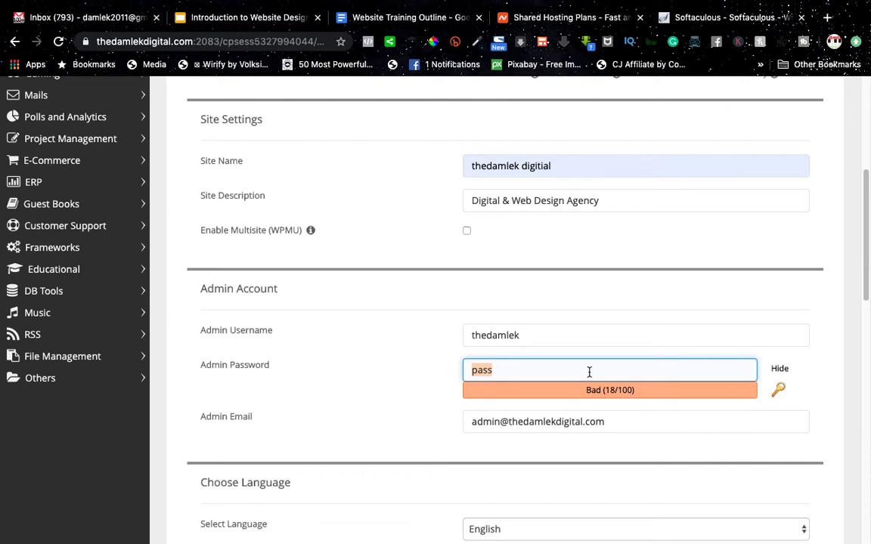
pyautogui.click(780, 391)
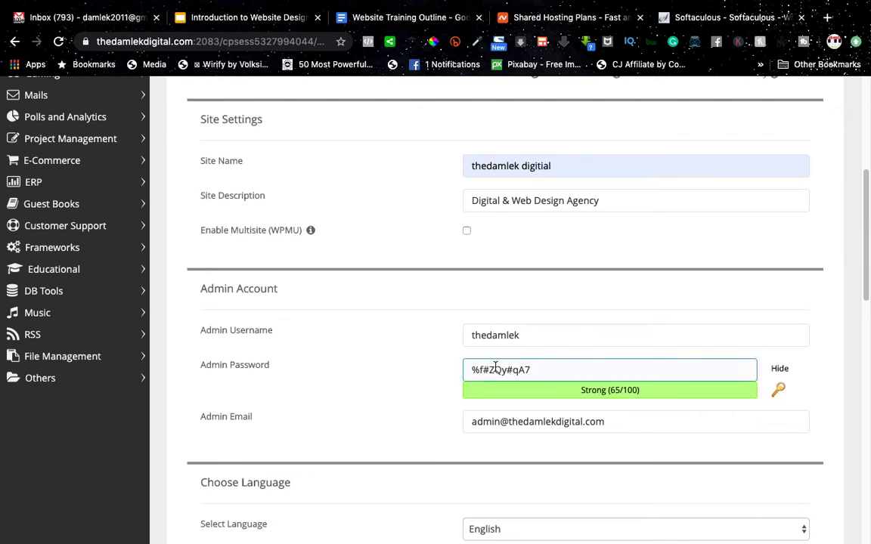
pyautogui.moveTo(469, 370); pyautogui.dragTo(541, 367)
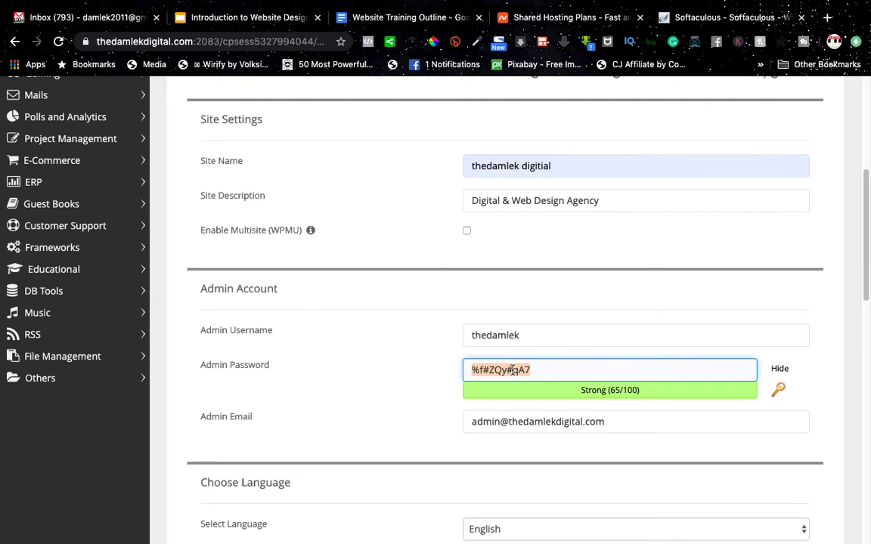
# Step: Review the admin e-mail, then scroll down to the Select Plugin(s) section
pyautogui.scroll(-2, 512, 370)
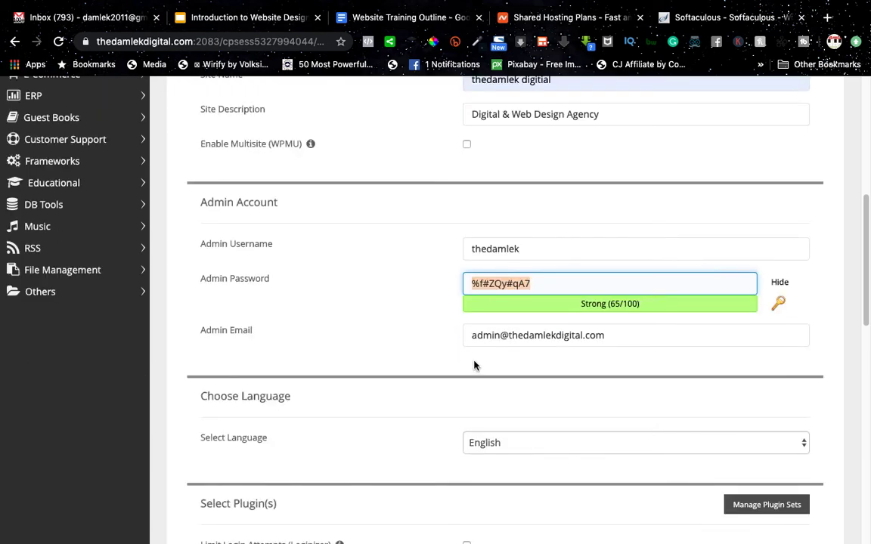
pyautogui.moveTo(473, 335); pyautogui.dragTo(605, 335)
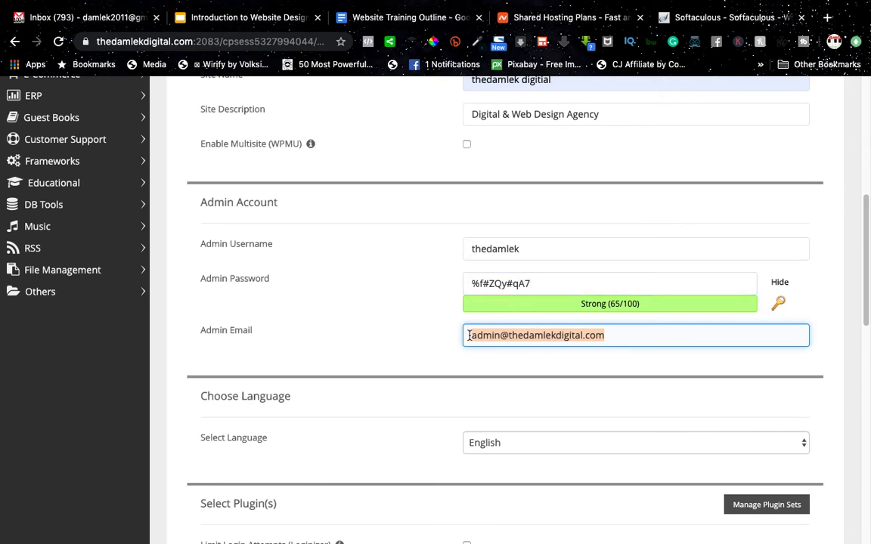
pyautogui.moveTo(468, 335); pyautogui.dragTo(635, 341)
pyautogui.scroll(-5, 627, 340)
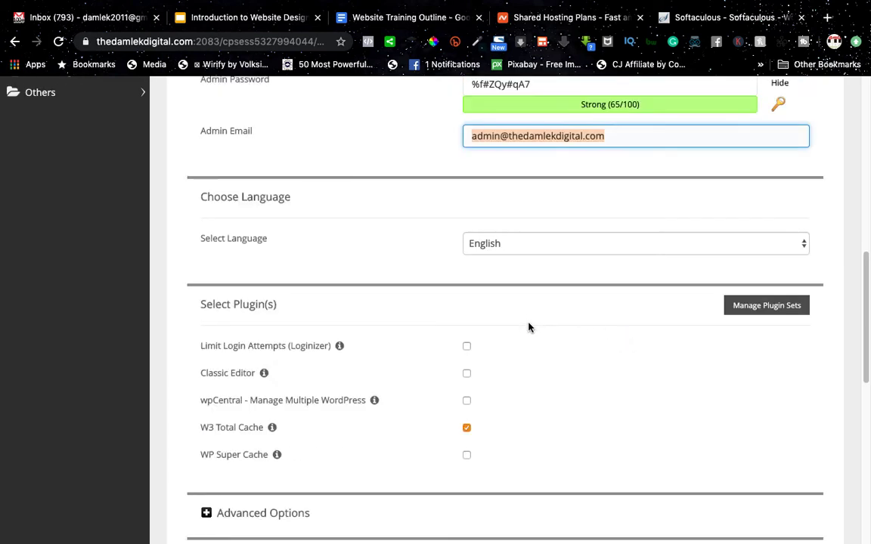
pyautogui.scroll(-3, 529, 327)
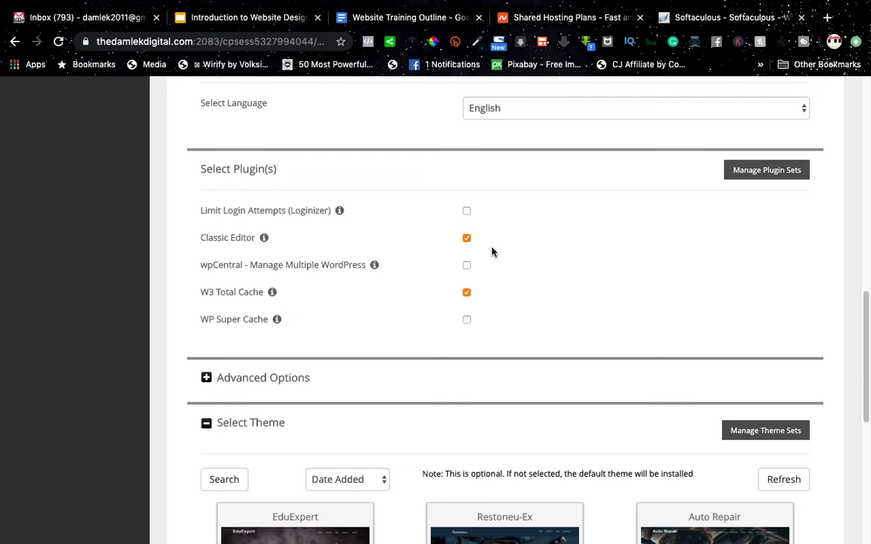
pyautogui.moveTo(264, 238)
# Step: Fill 'Email installation details to' with the saved e-mail address
pyautogui.scroll(-5, 518, 325)
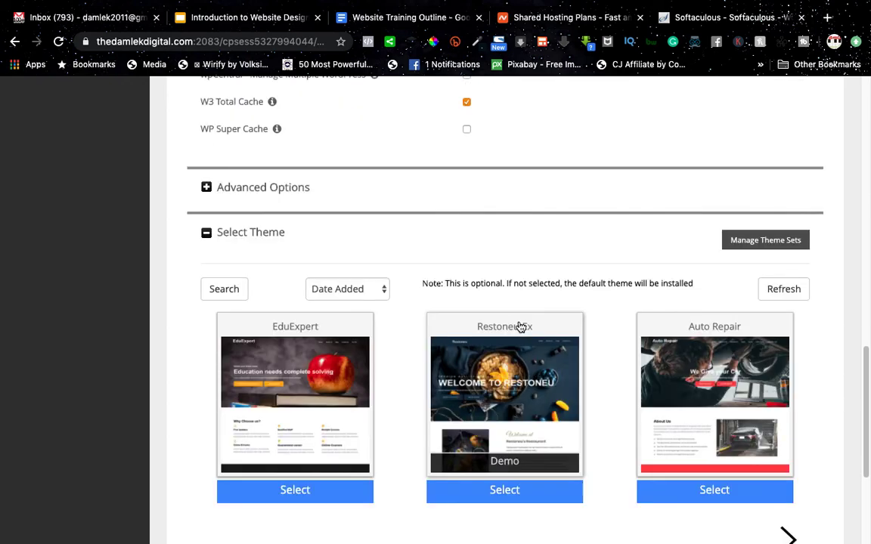
pyautogui.scroll(-4, 519, 326)
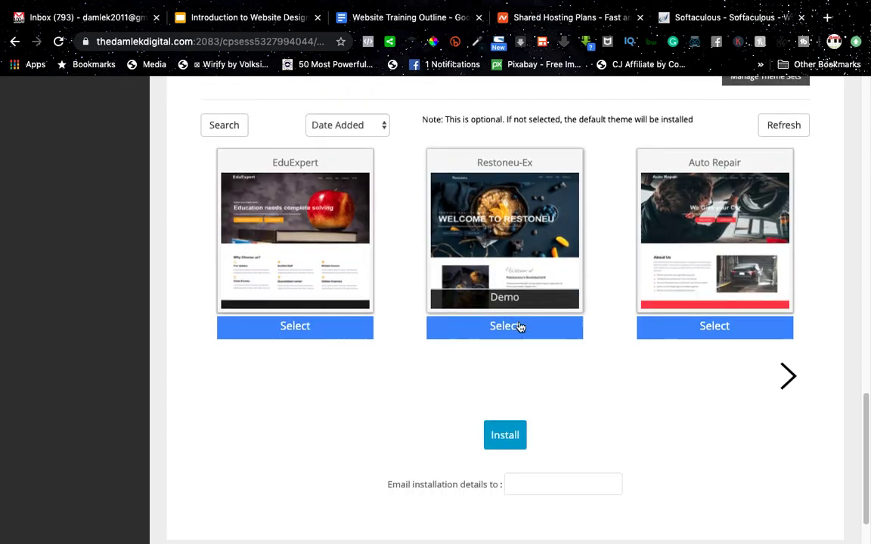
pyautogui.scroll(-2, 518, 326)
pyautogui.click(566, 429)
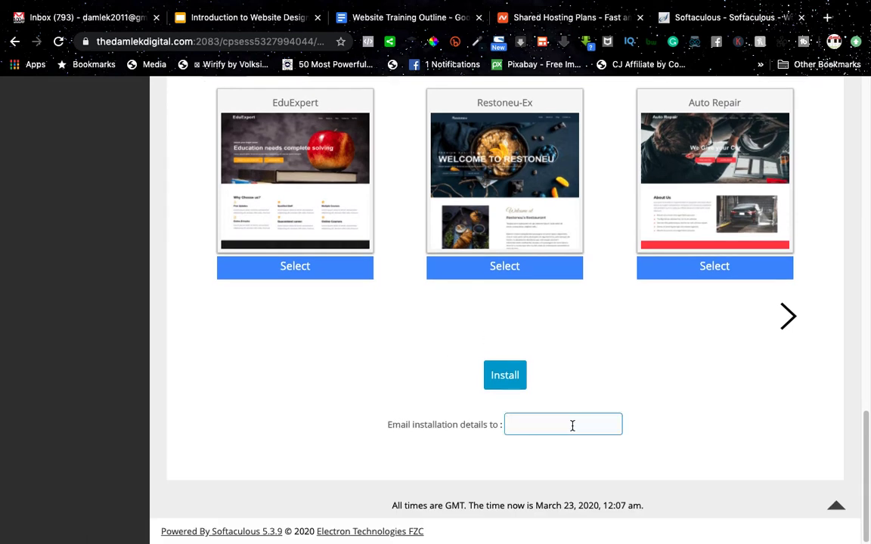
pyautogui.click(572, 425)
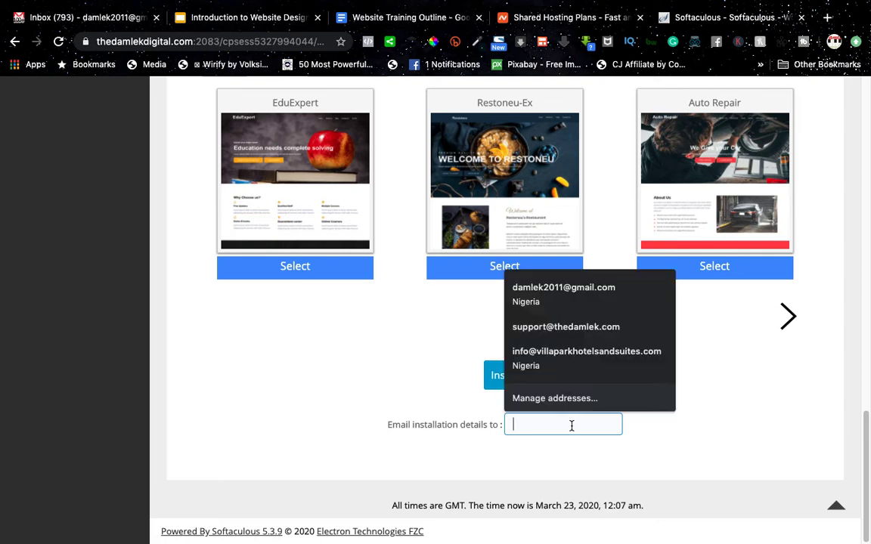
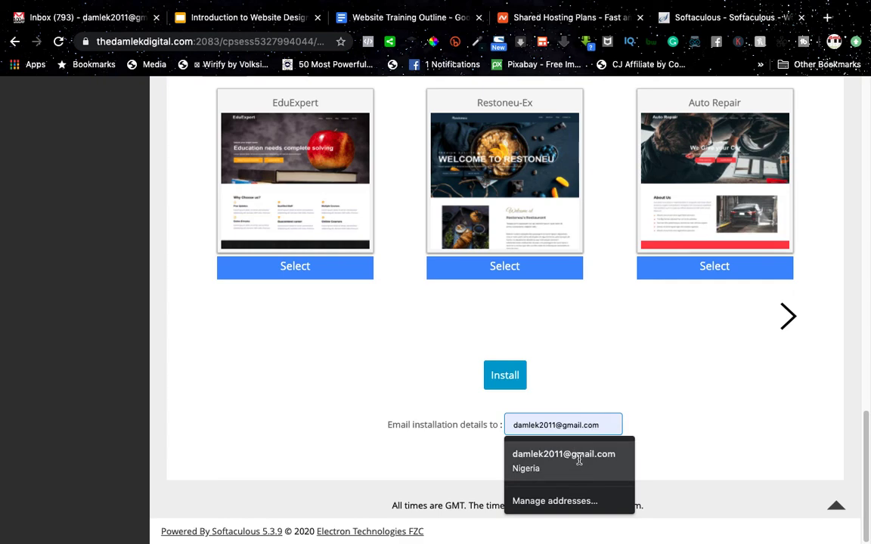
pyautogui.click(579, 459)
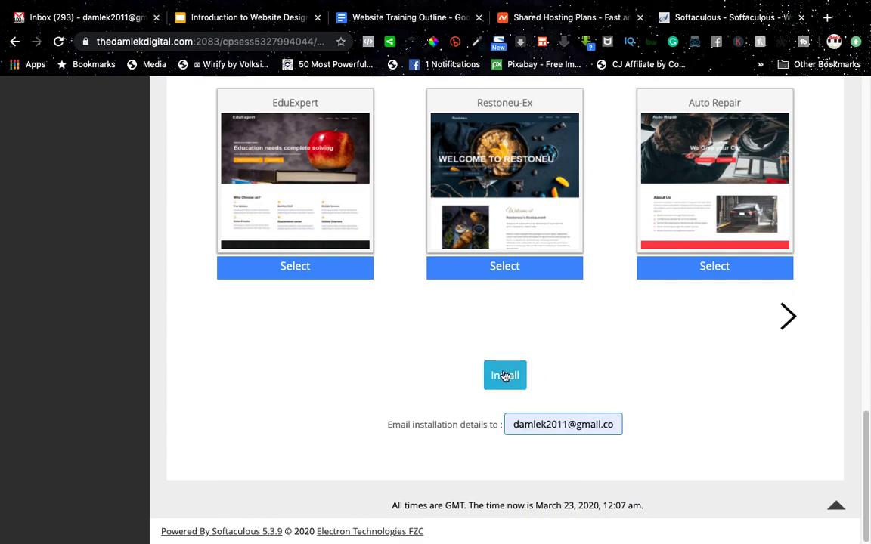
# Step: Recheck the site name, then start the WordPress installation
pyautogui.scroll(3, 504, 374)
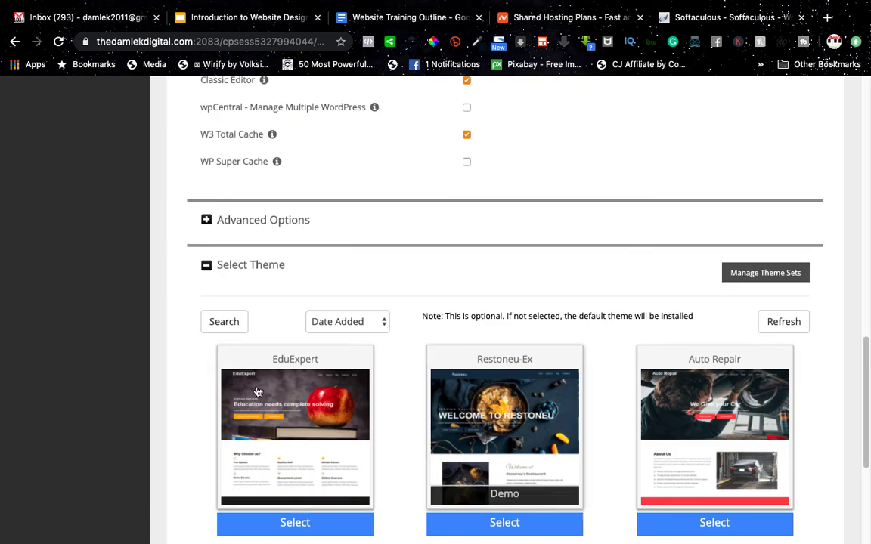
pyautogui.scroll(1, 657, 364)
pyautogui.scroll(10, 657, 367)
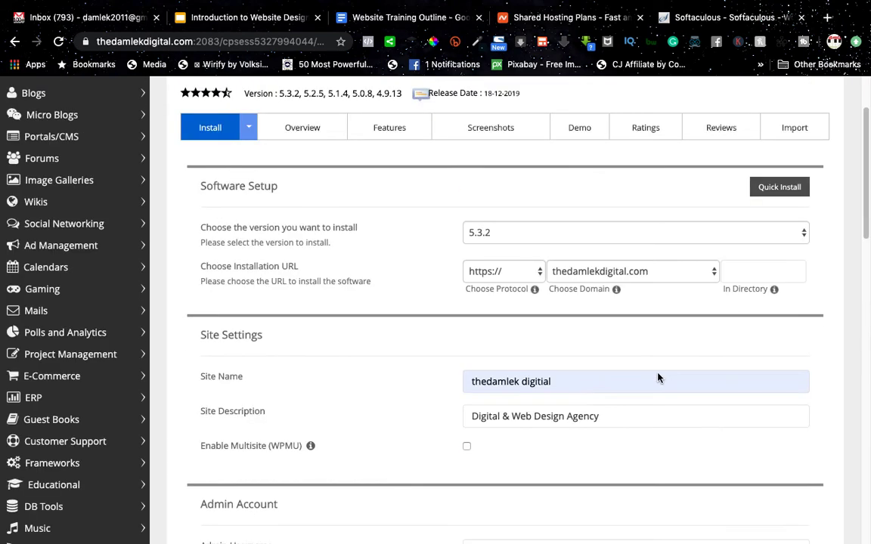
pyautogui.click(658, 379)
pyautogui.scroll(-3, 658, 385)
pyautogui.scroll(-8, 647, 393)
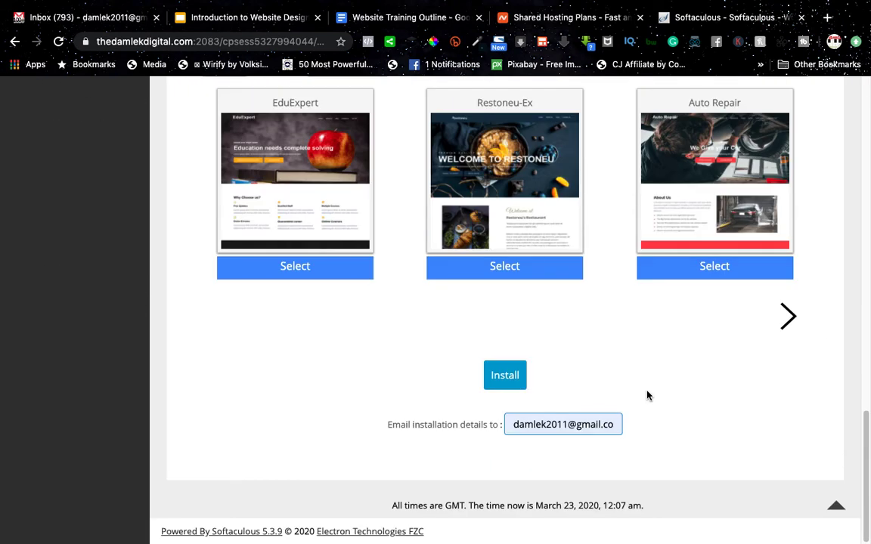
pyautogui.click(505, 378)
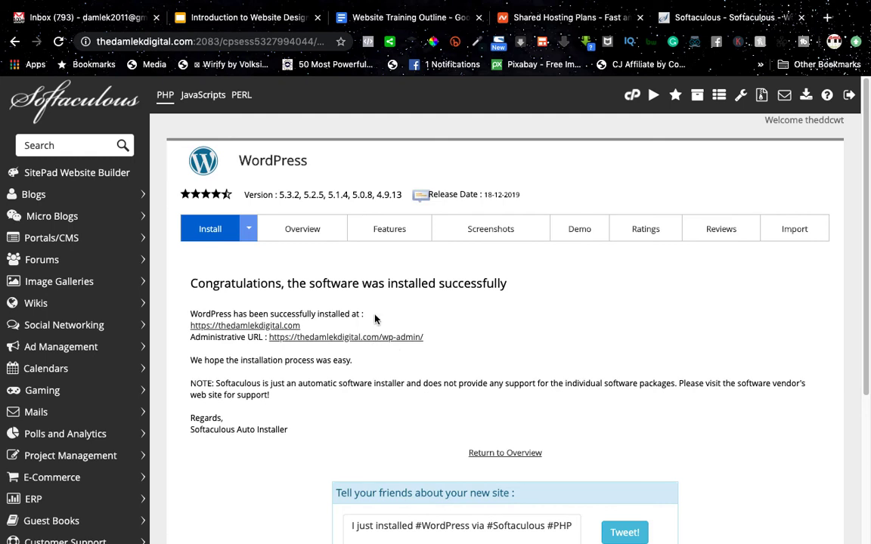
# Step: Wait for the install to finish and review the success page's site and wp-admin URLs
pyautogui.scroll(-1, 344, 302)
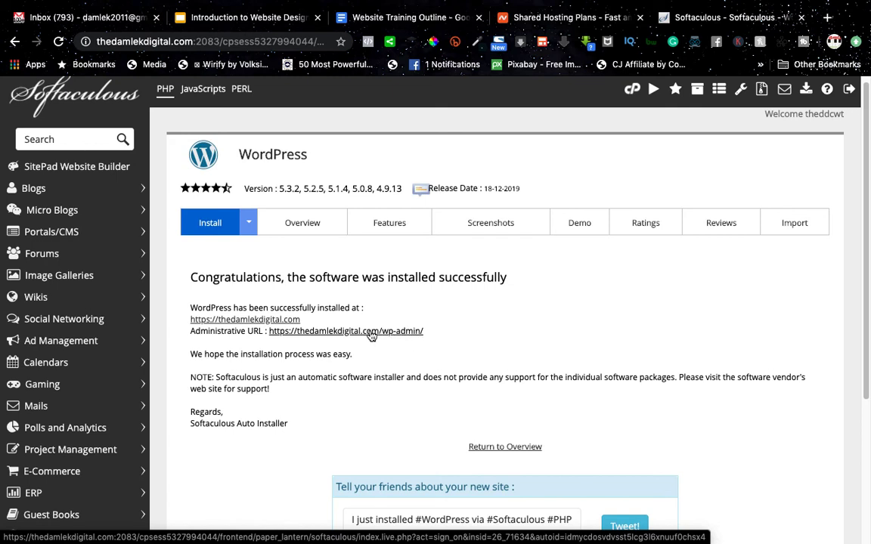
# Step: View the live site's 'Hello world!' post in a new tab, then return to the success page
pyautogui.rightClick(281, 323)
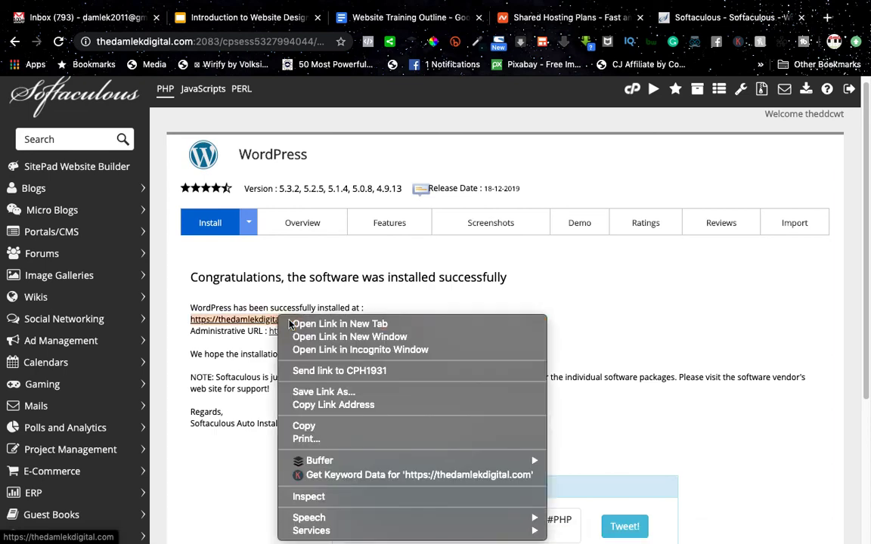
pyautogui.click(289, 323)
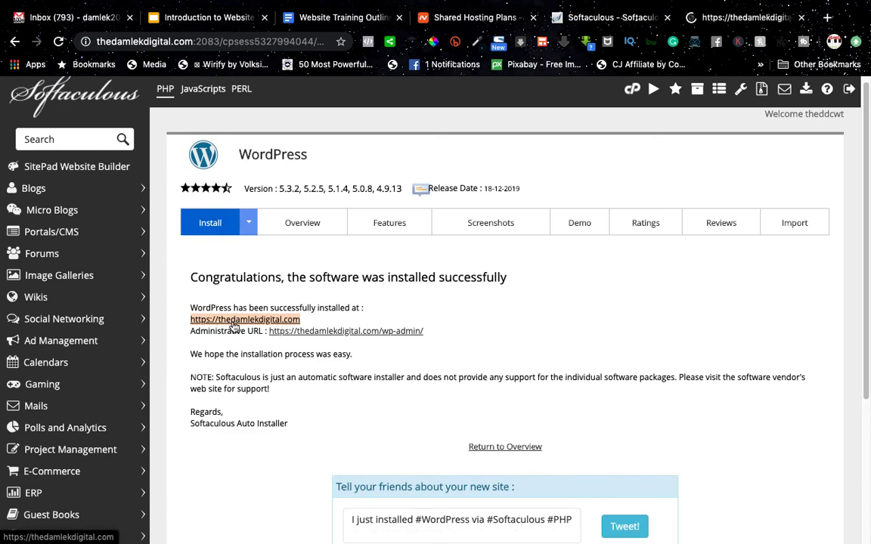
pyautogui.click(715, 16)
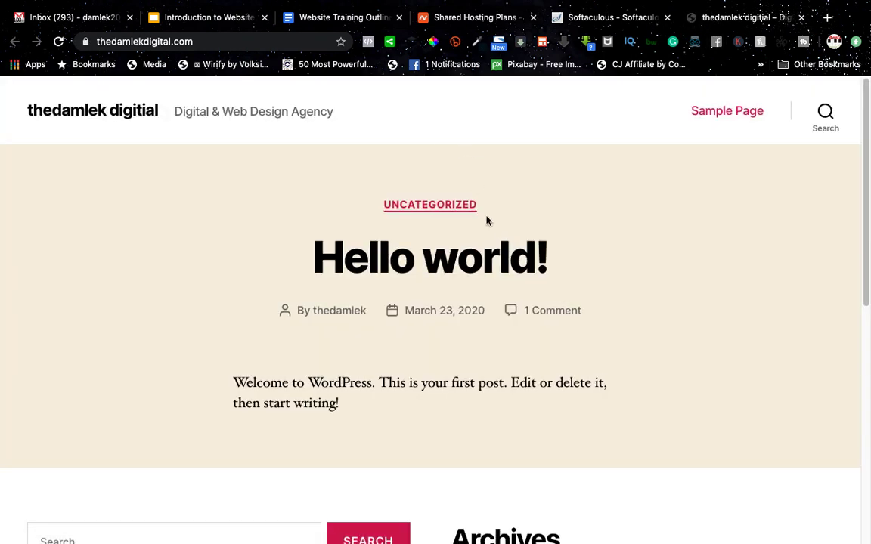
pyautogui.scroll(-6, 519, 330)
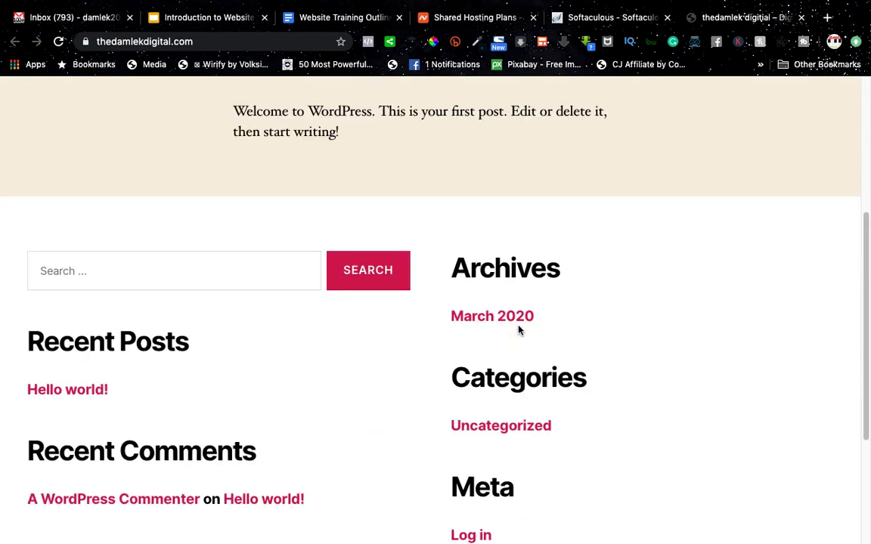
pyautogui.scroll(2, 519, 329)
pyautogui.scroll(5, 518, 330)
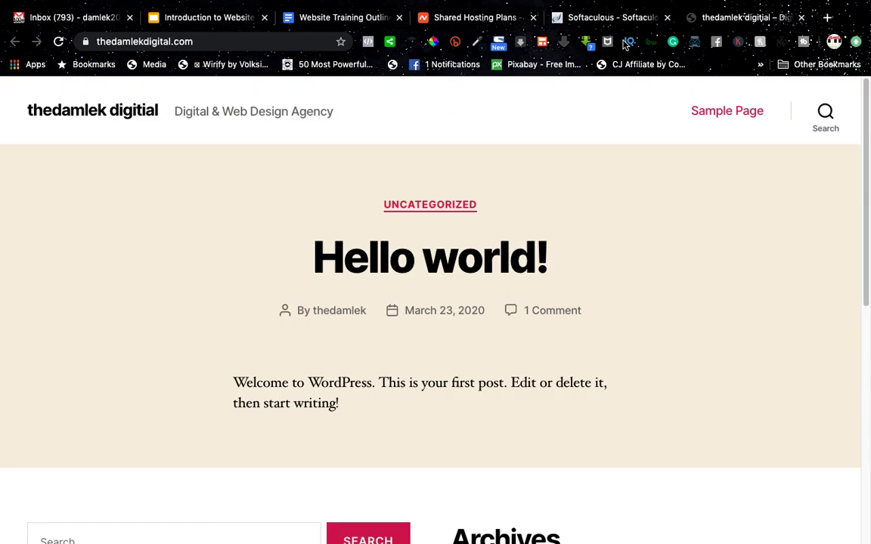
pyautogui.click(563, 19)
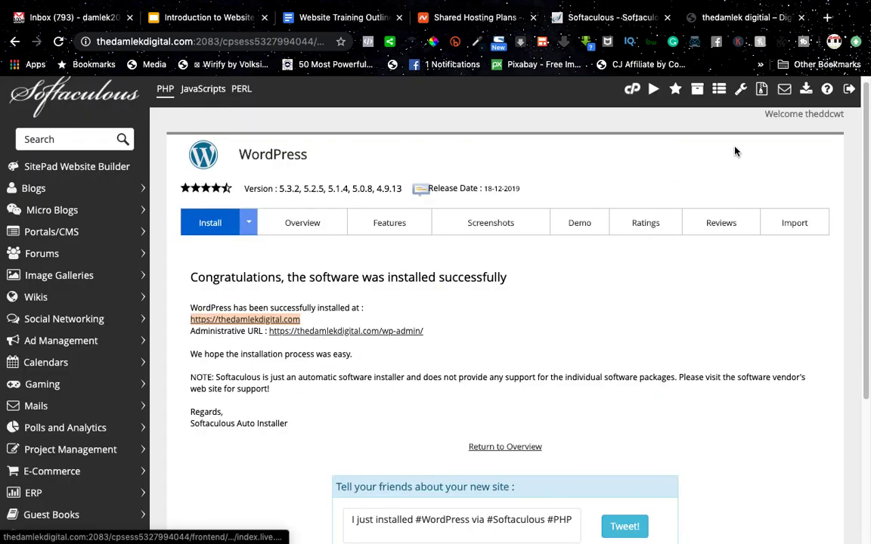
# Step: Open the WordPress admin Dashboard (version 5.3.2, Twenty Twenty theme) in a new tab beside the live site
pyautogui.rightClick(398, 331)
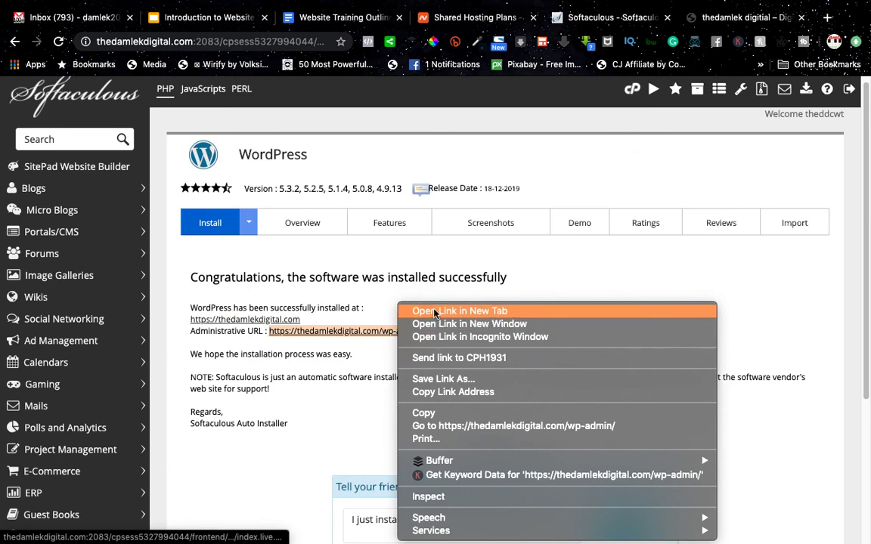
pyautogui.click(435, 313)
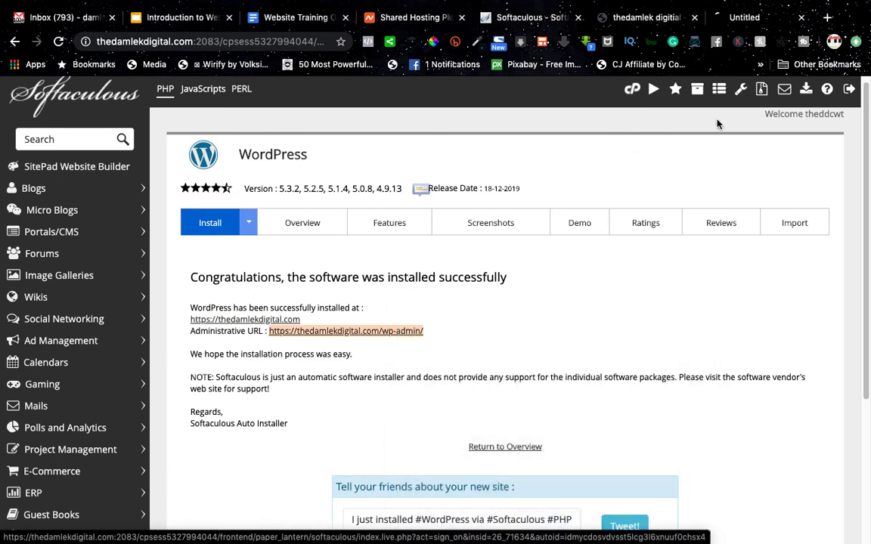
pyautogui.click(727, 16)
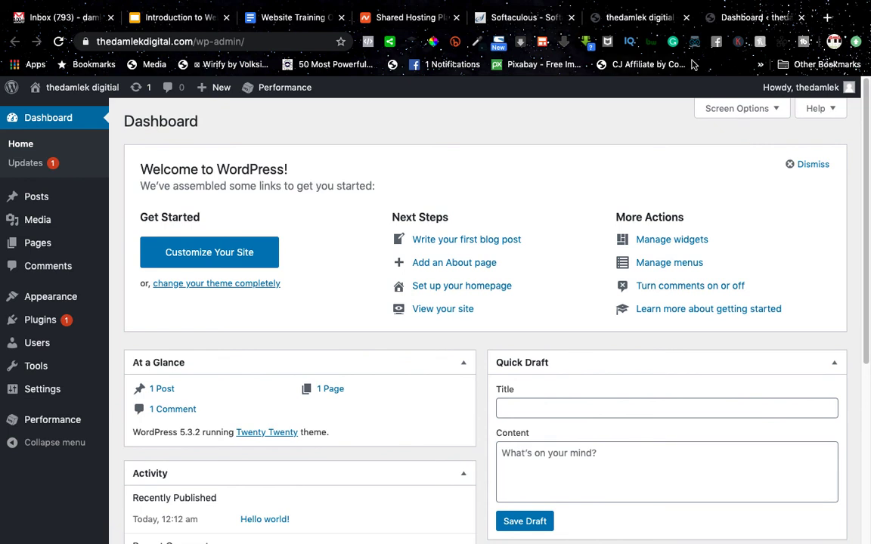
pyautogui.click(626, 18)
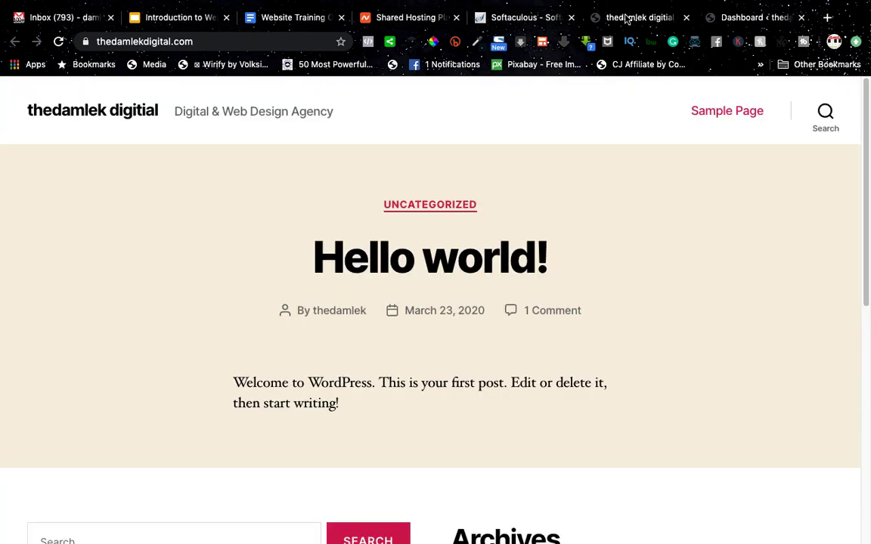
pyautogui.click(734, 15)
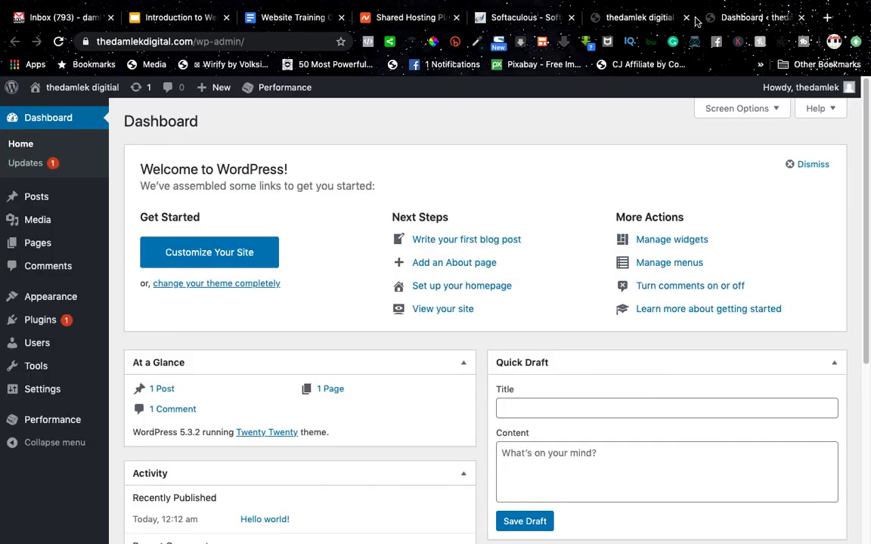